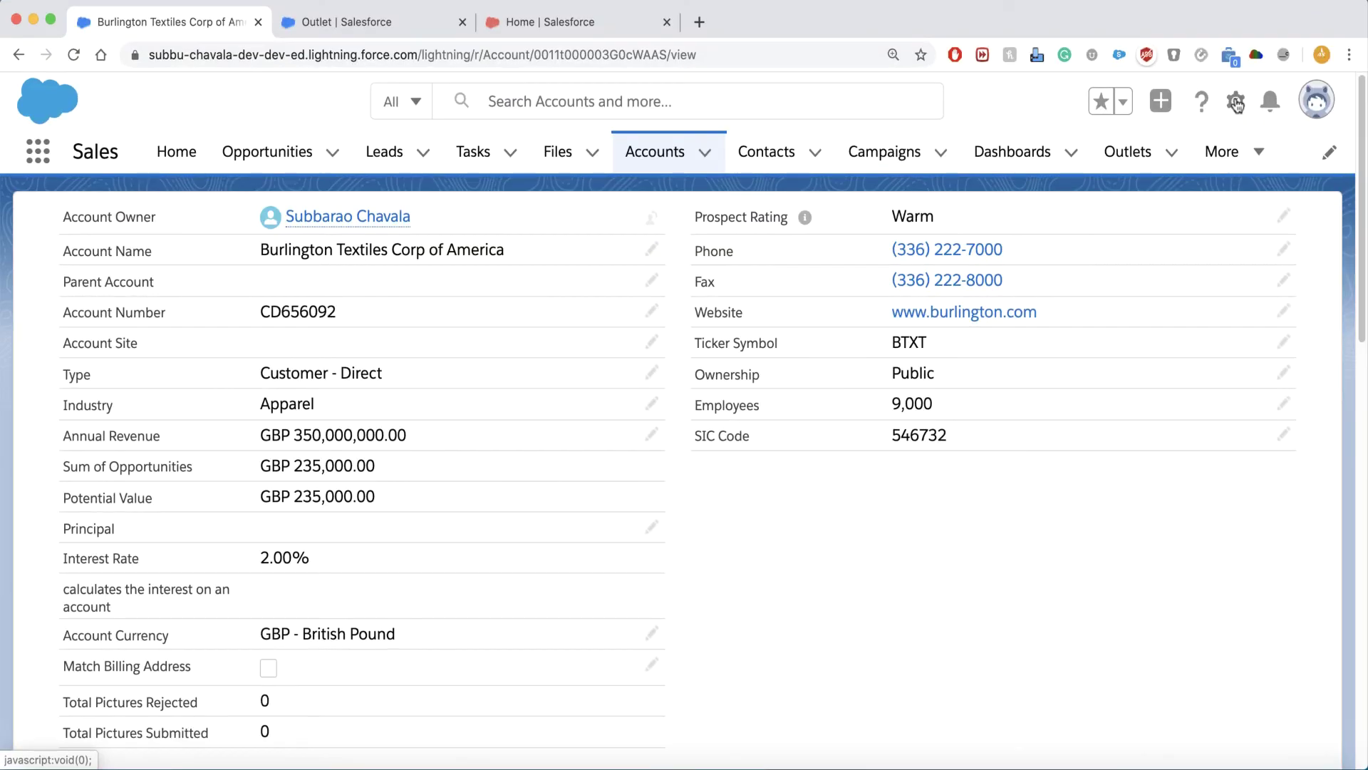
Open Setup from the gear menu and reach the Users page via a Quick Find search for 'use'.
click(1237, 103)
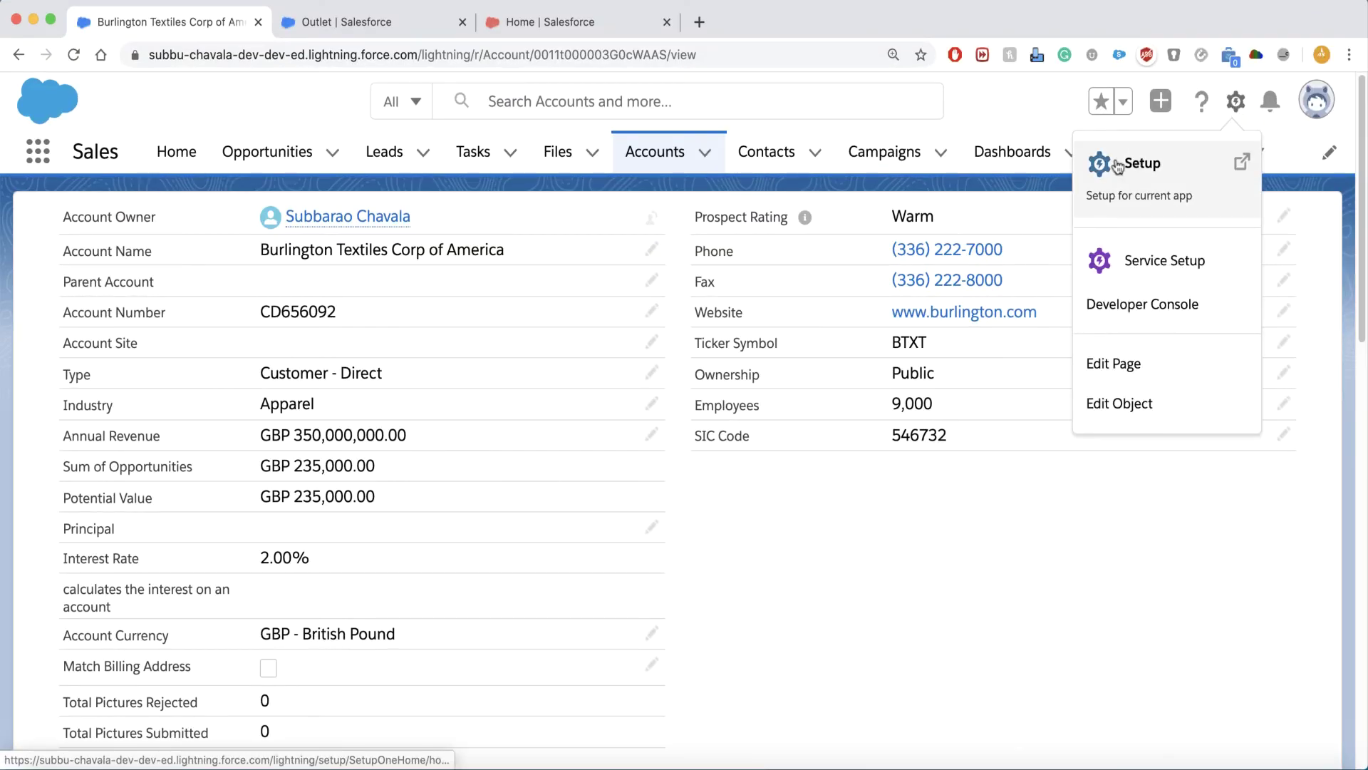
click(1111, 162)
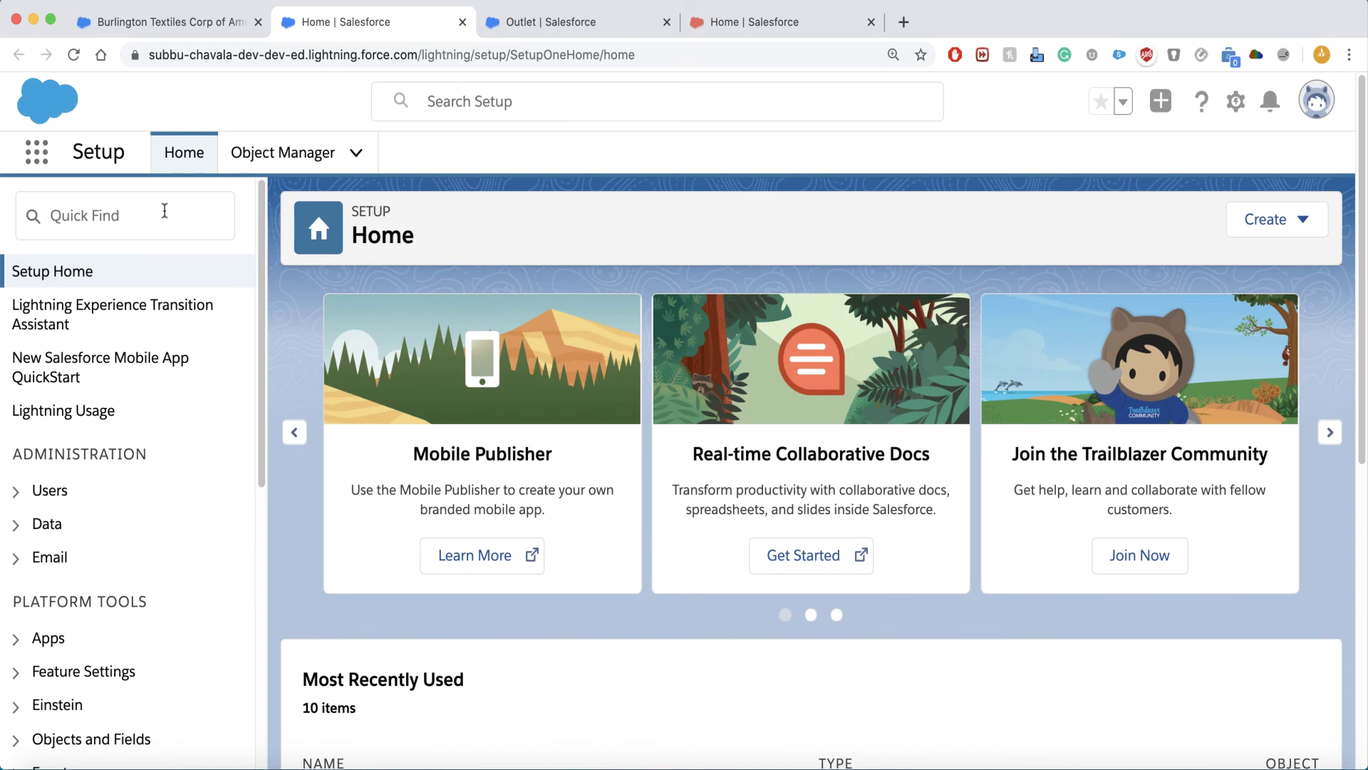
click(164, 211)
text(use)
click(97, 549)
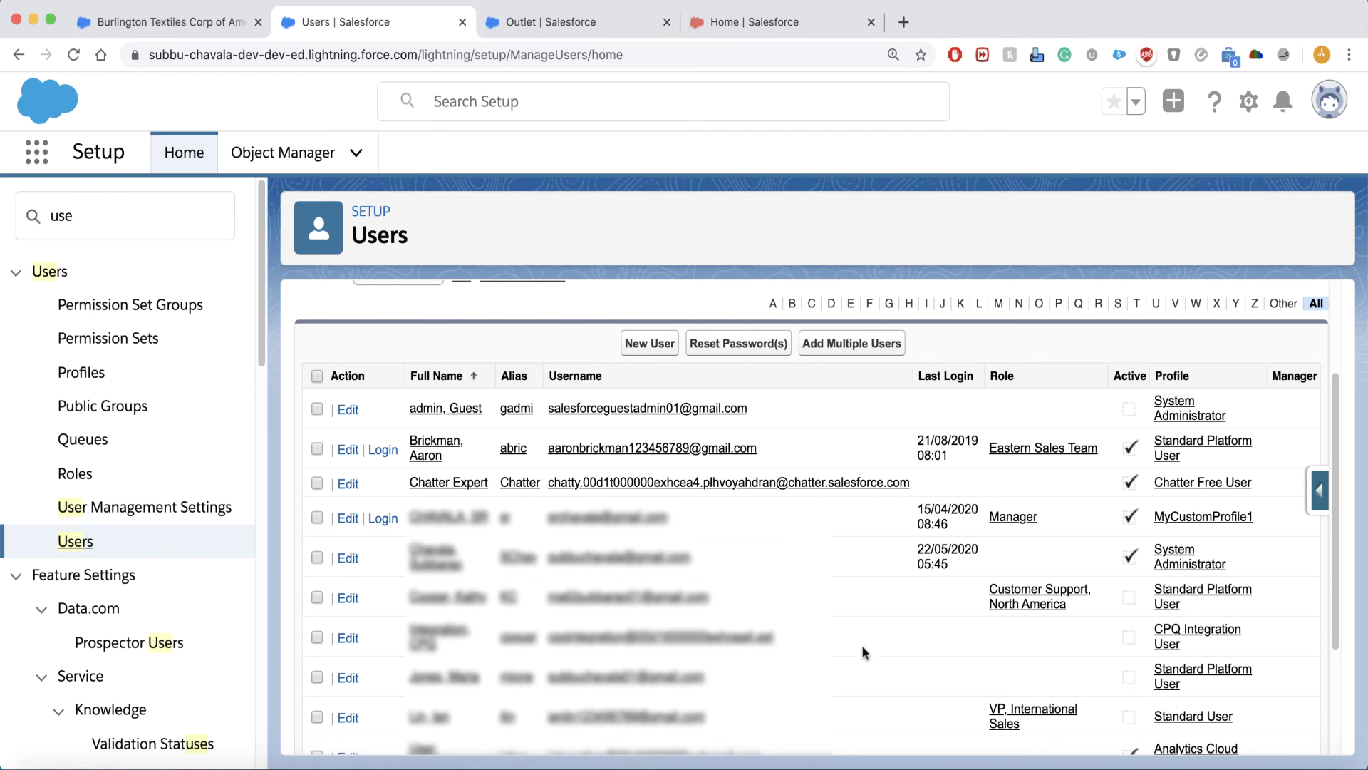
scroll(859, 634, down, 3)
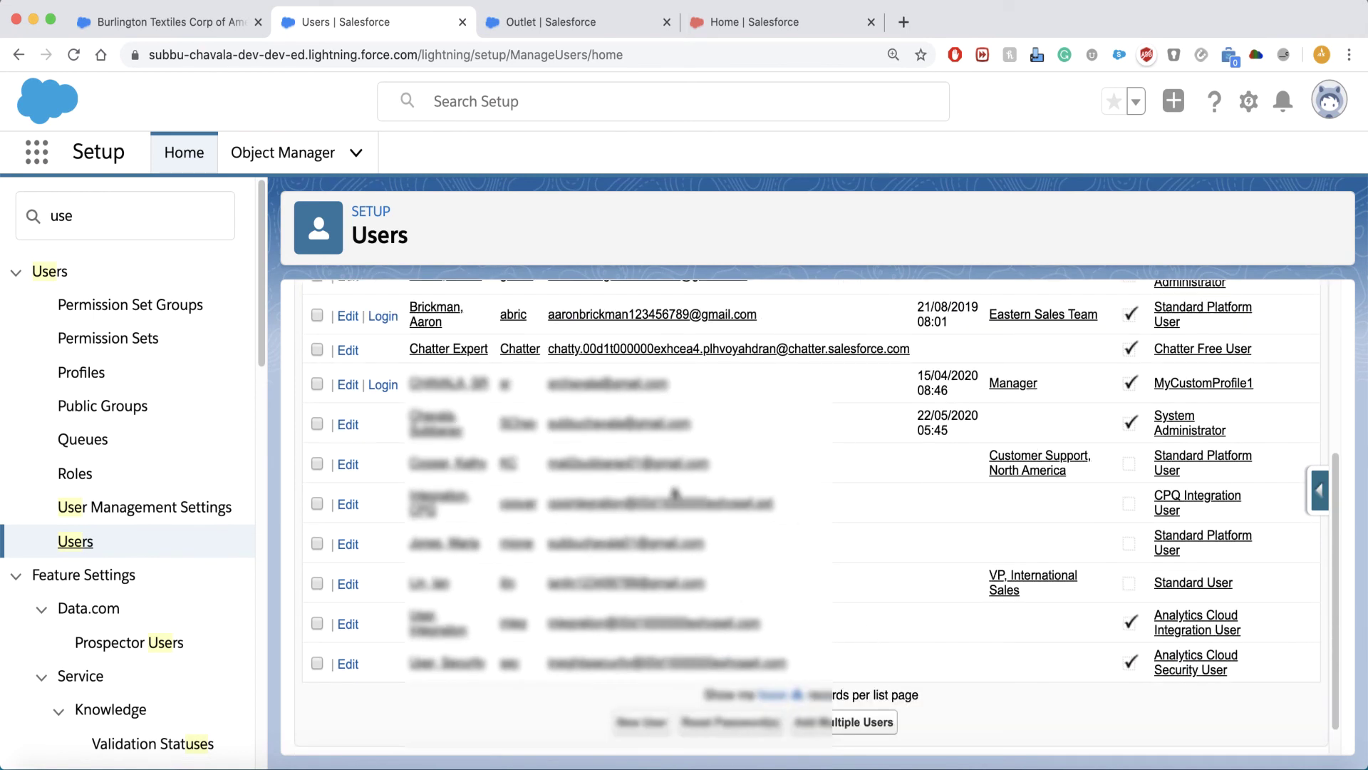
click(619, 465)
click(635, 437)
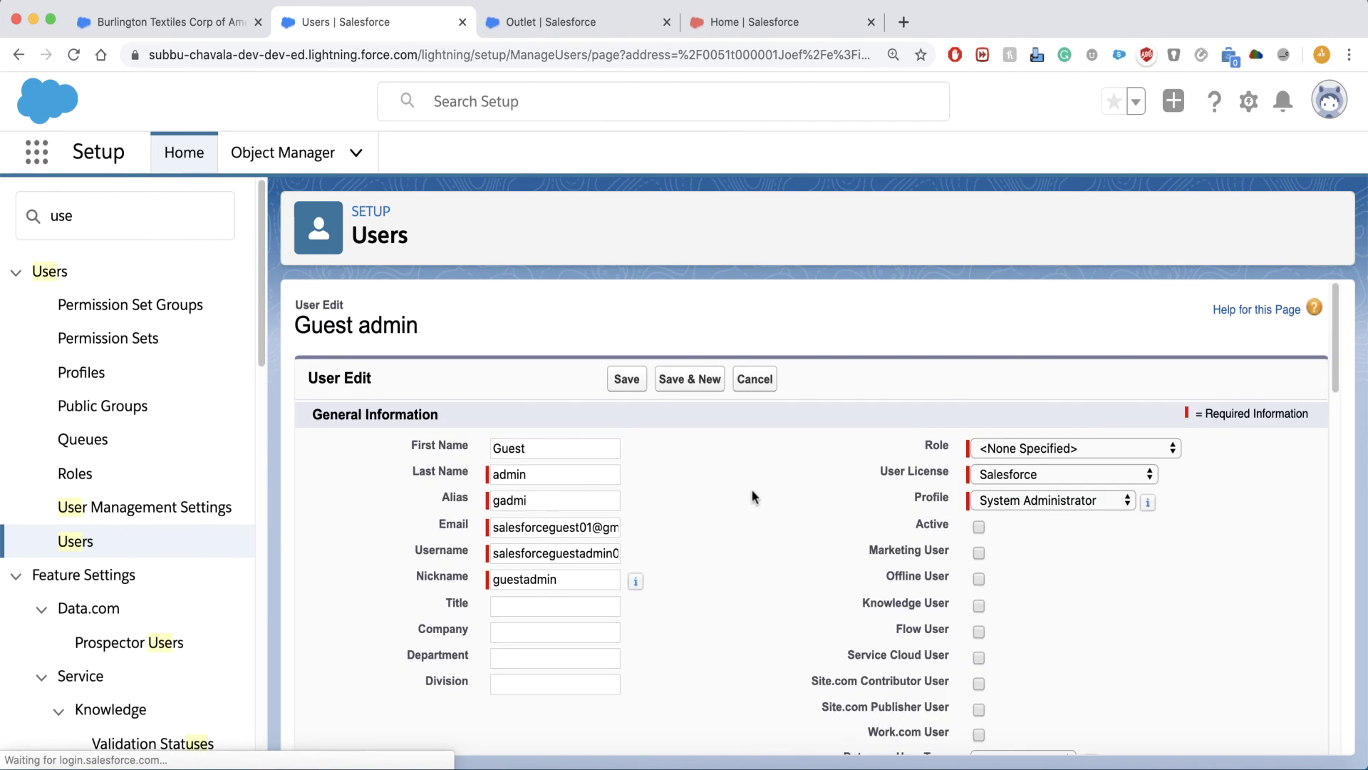
scroll(748, 495, down, 1)
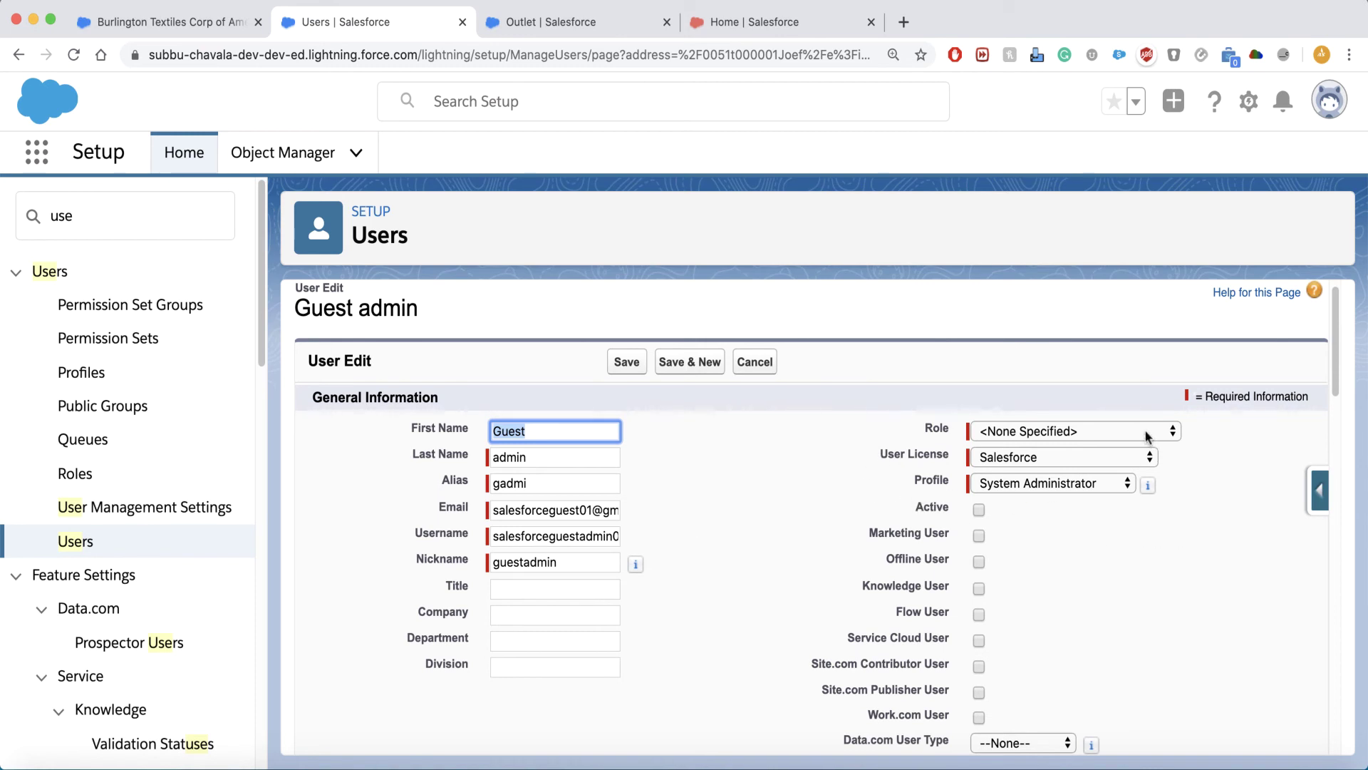
scroll(1146, 436, down, 10)
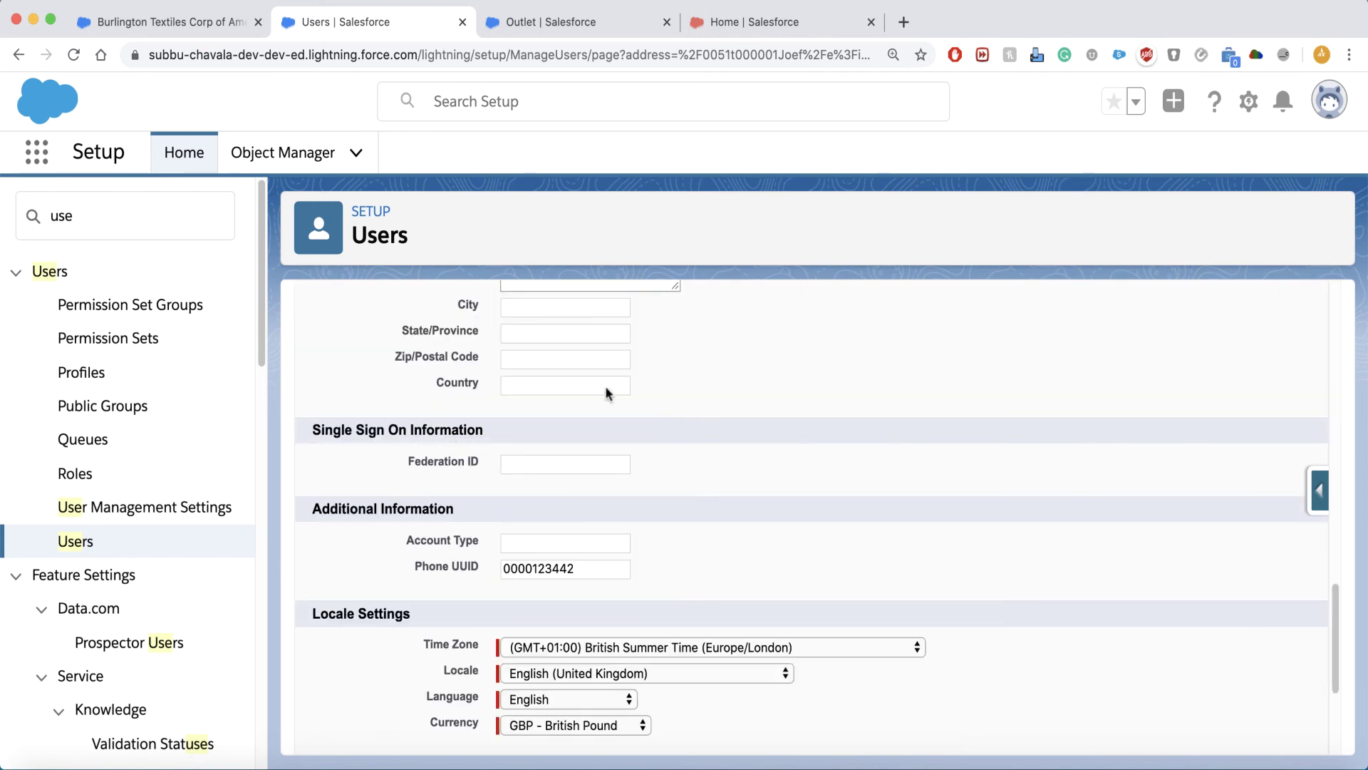
scroll(819, 544, down, 5)
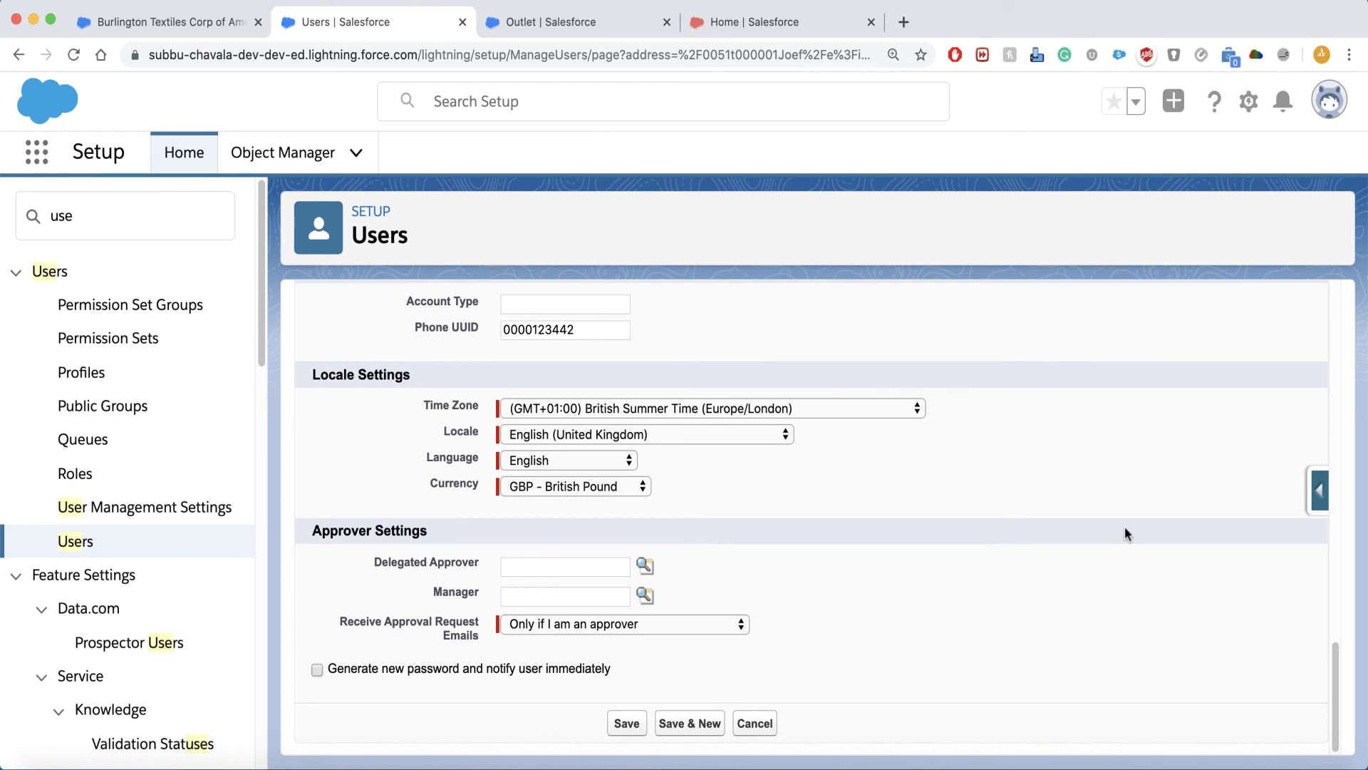
scroll(1125, 526, up, 15)
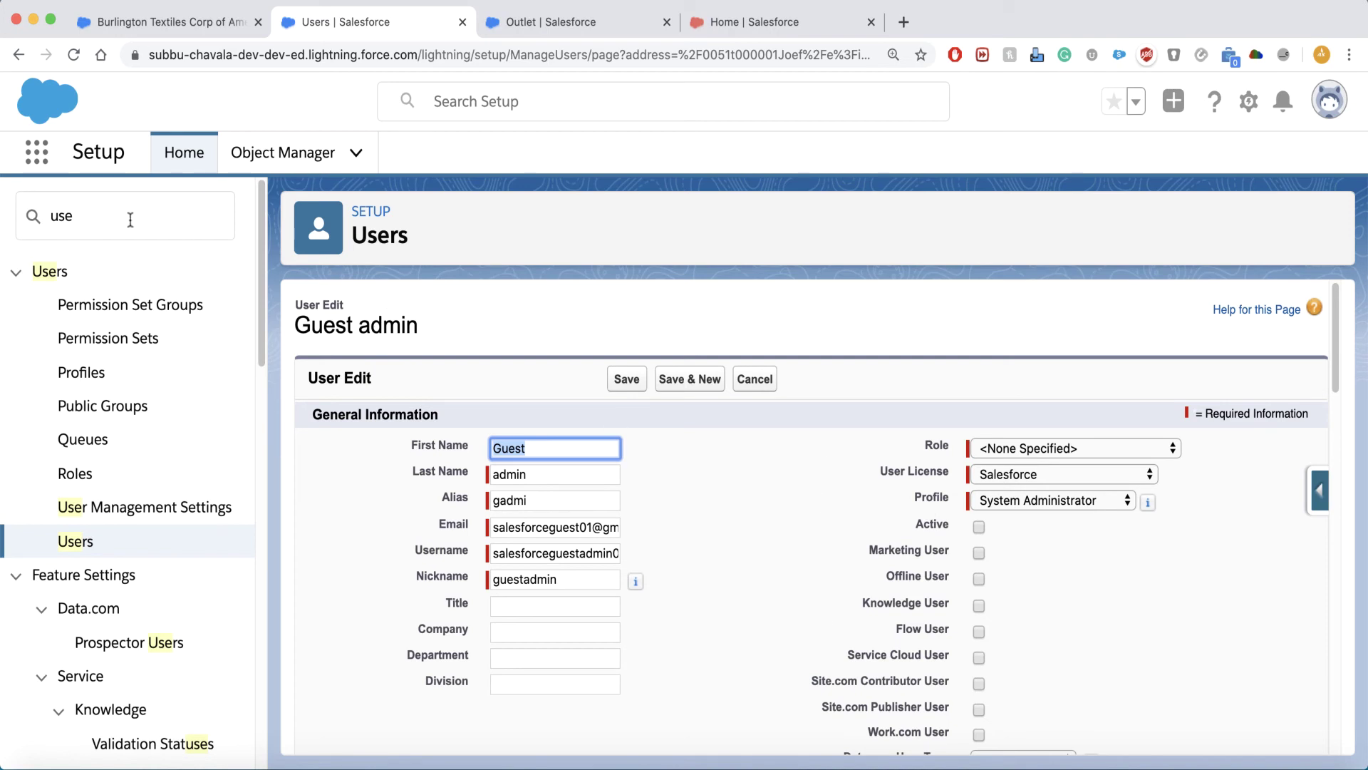
Return to the Users list and open a blank New User form.
click(95, 550)
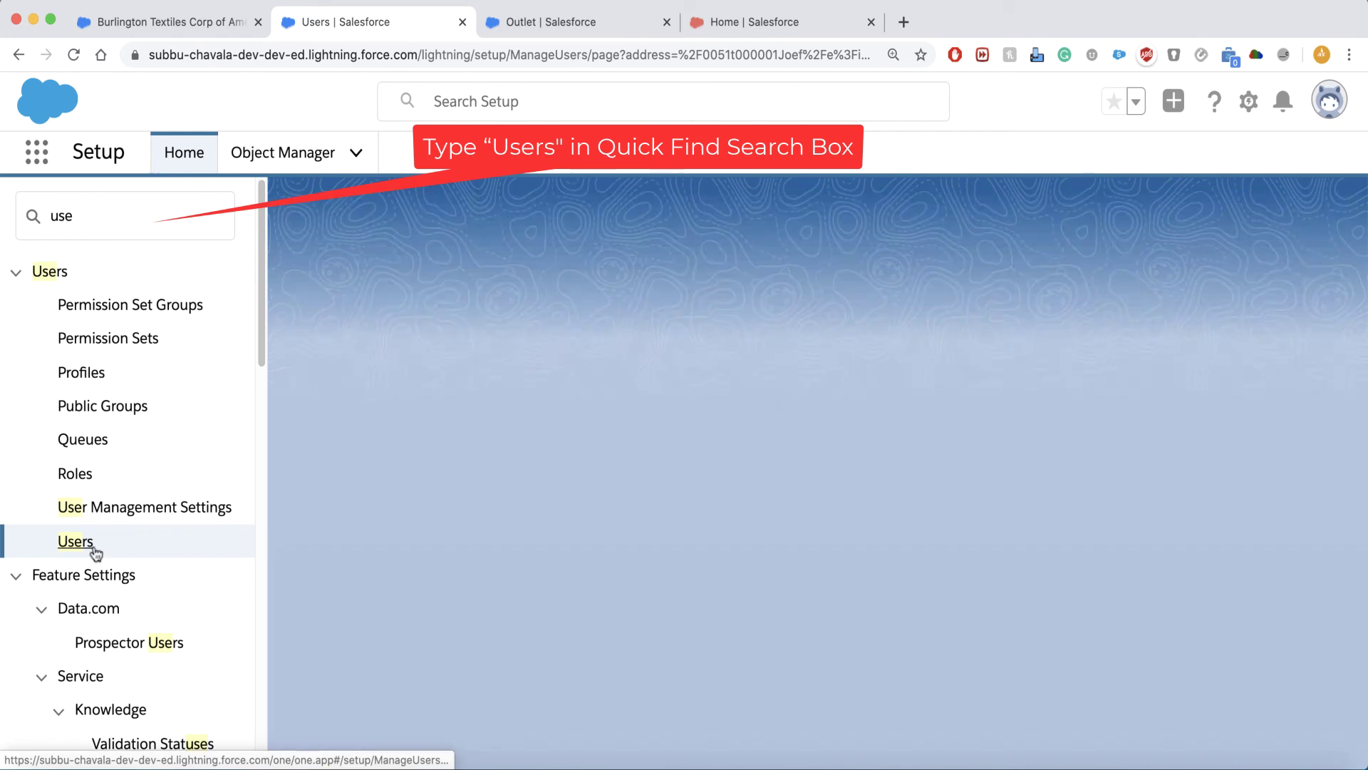
scroll(869, 527, down, 2)
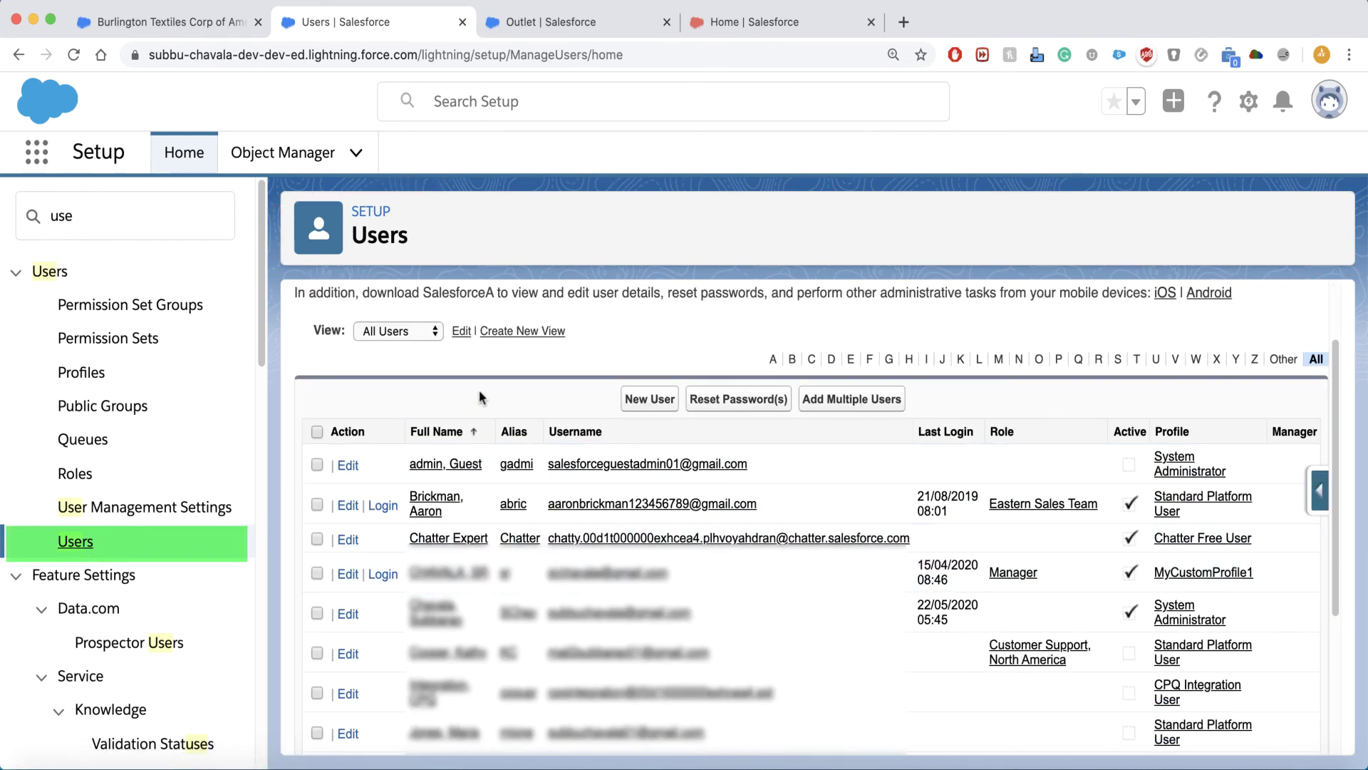
scroll(499, 396, down, 1)
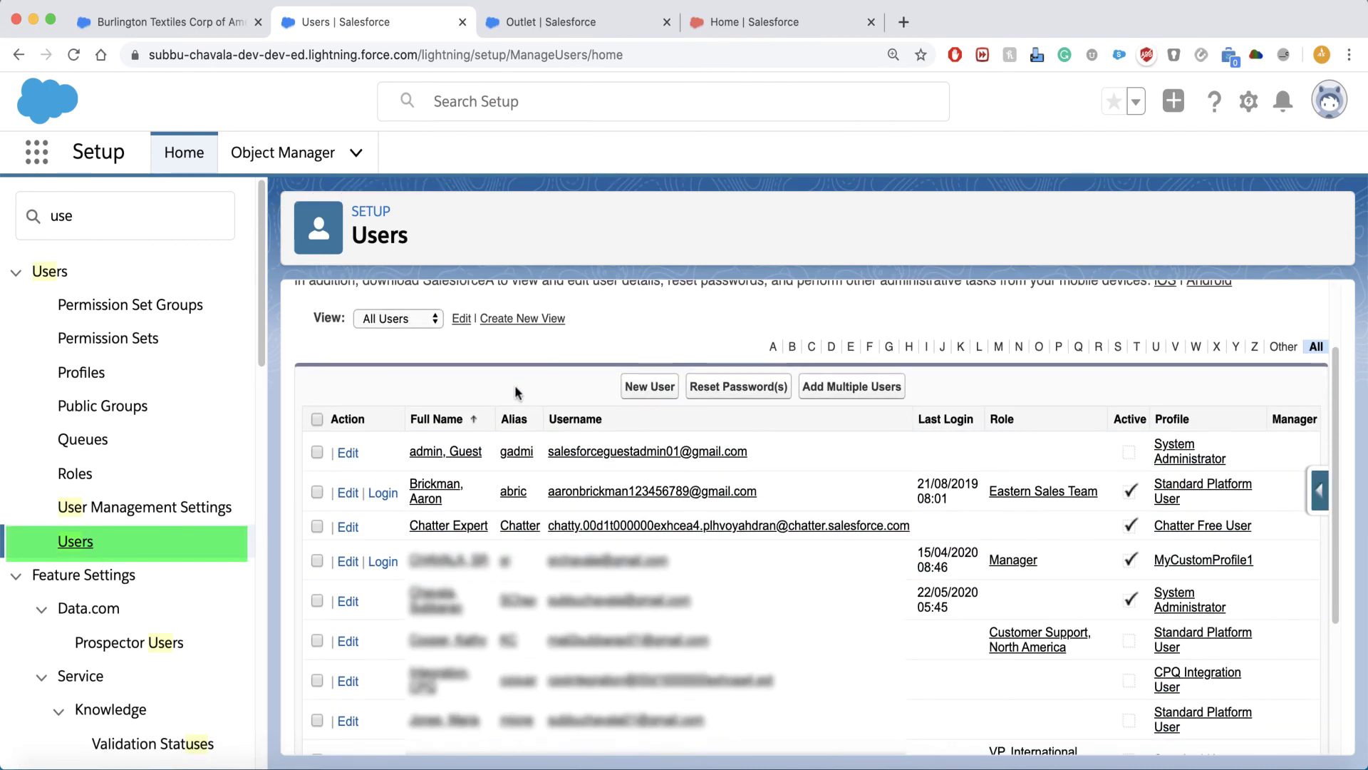
click(641, 389)
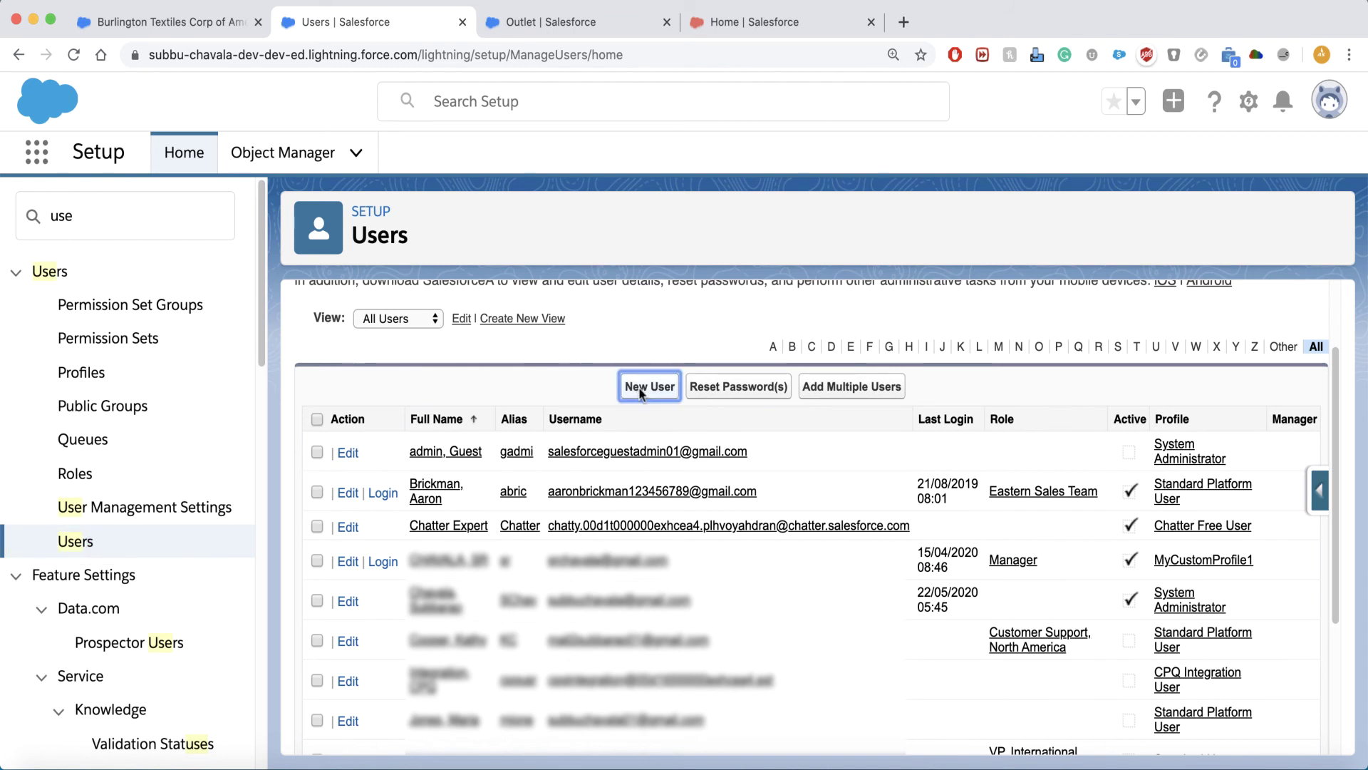
scroll(751, 647, down, 2)
scroll(696, 577, up, 2)
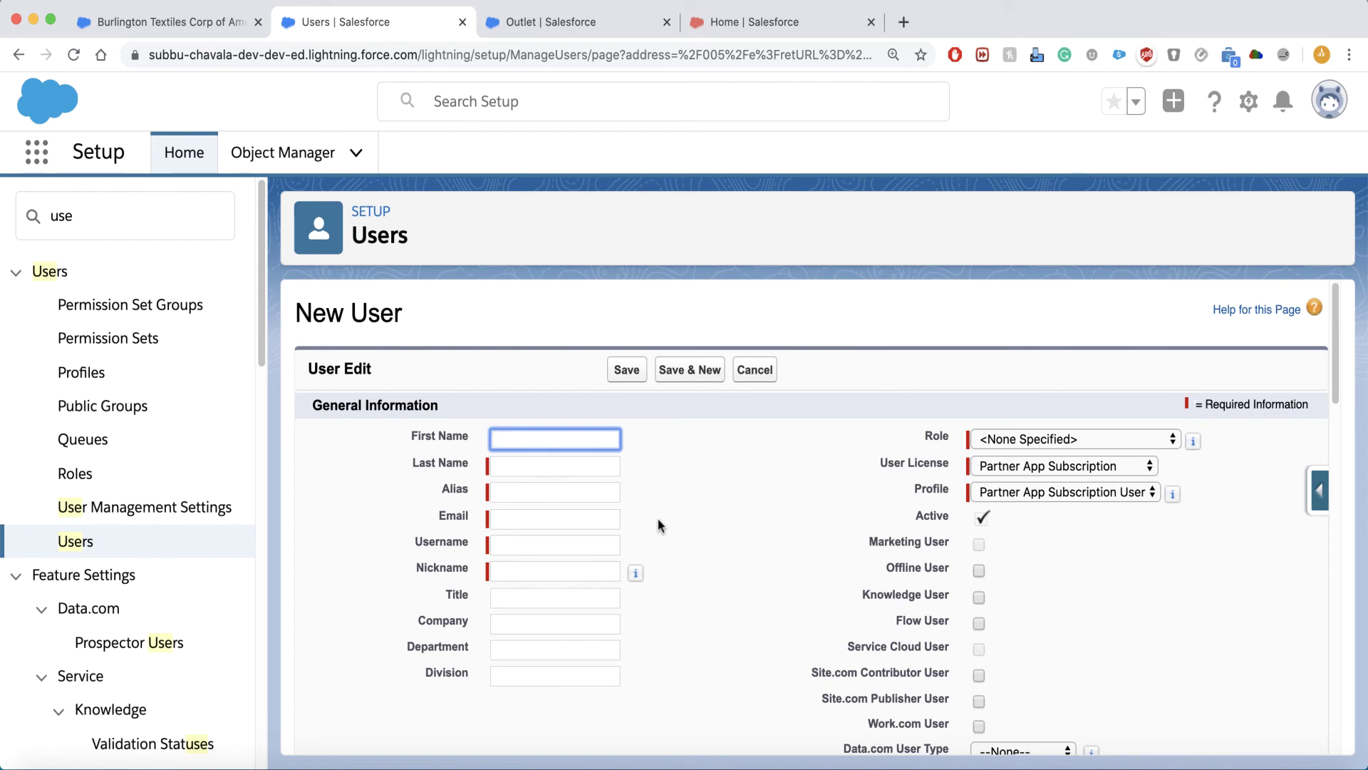
Autofill the new user's name, alias and email, enter a username, and leave the role empty.
click(732, 432)
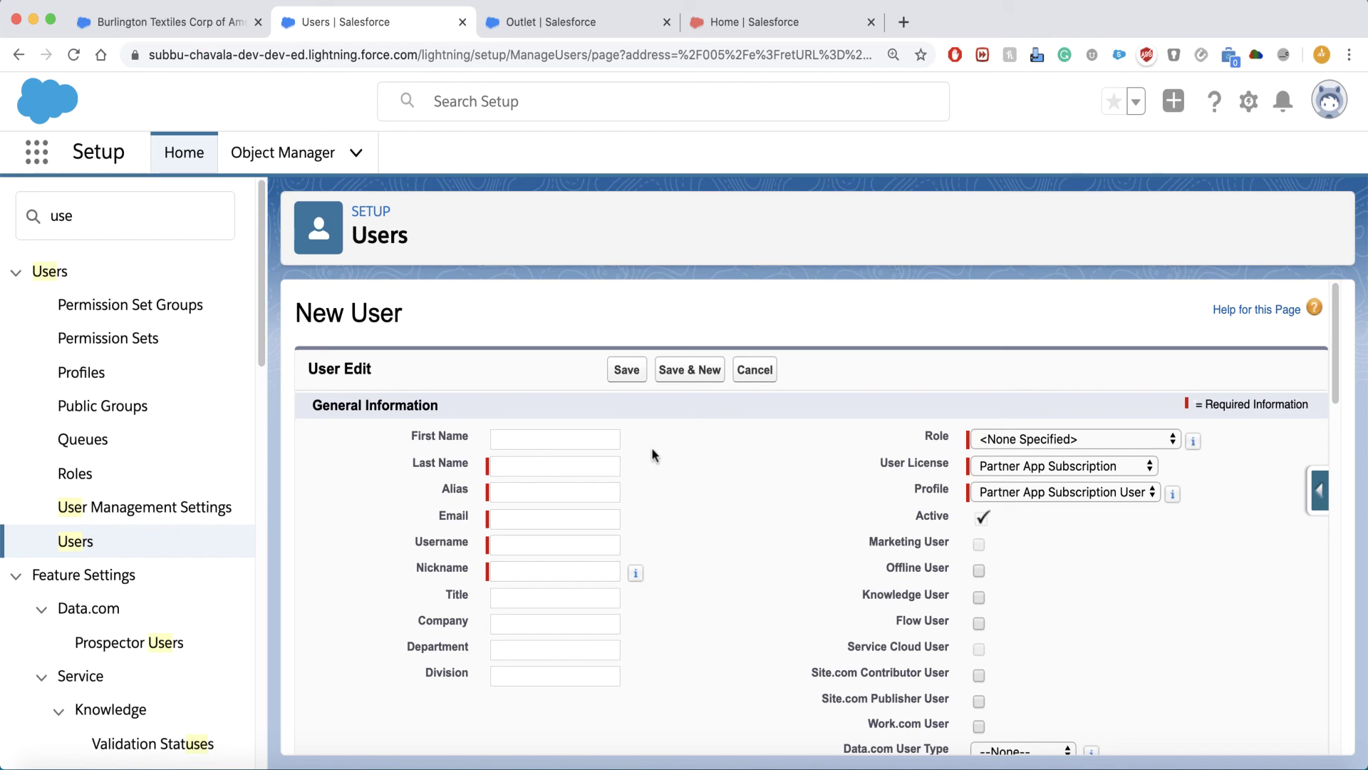
click(610, 447)
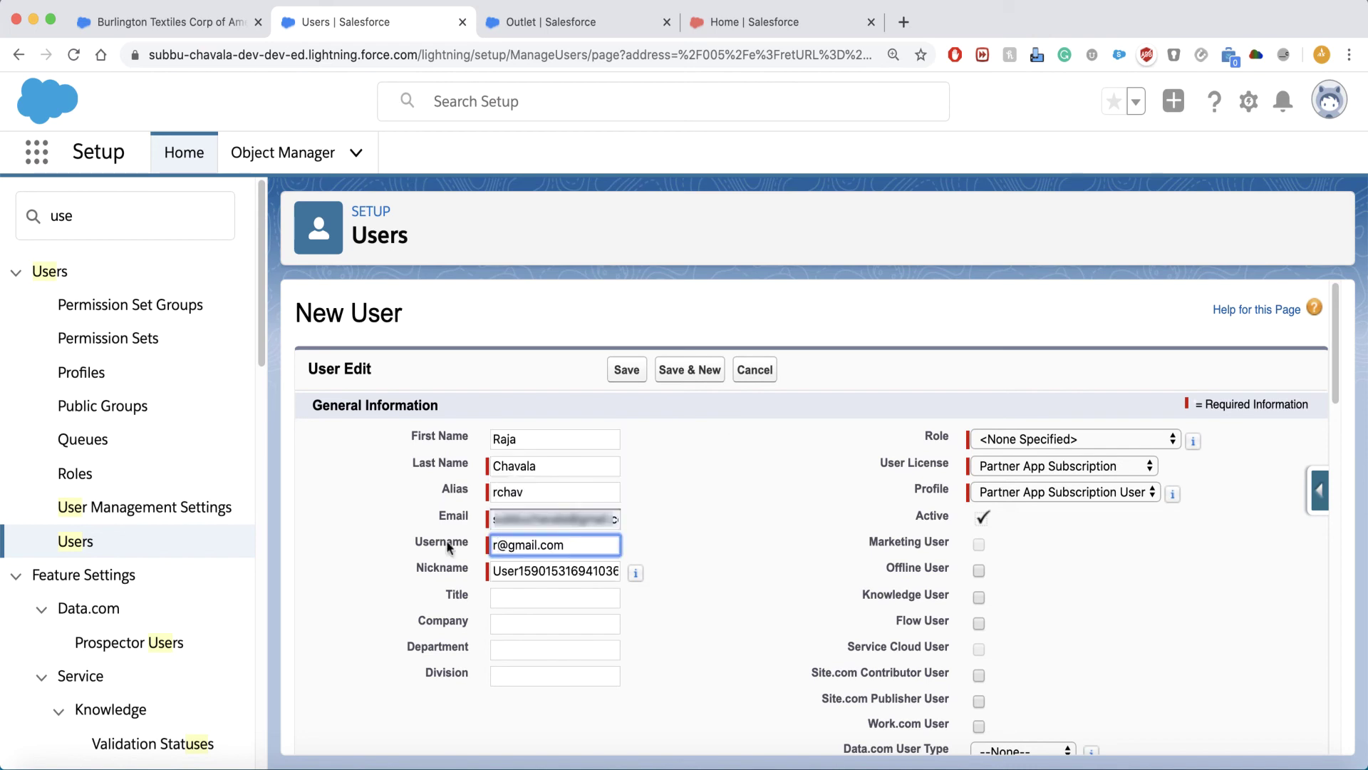
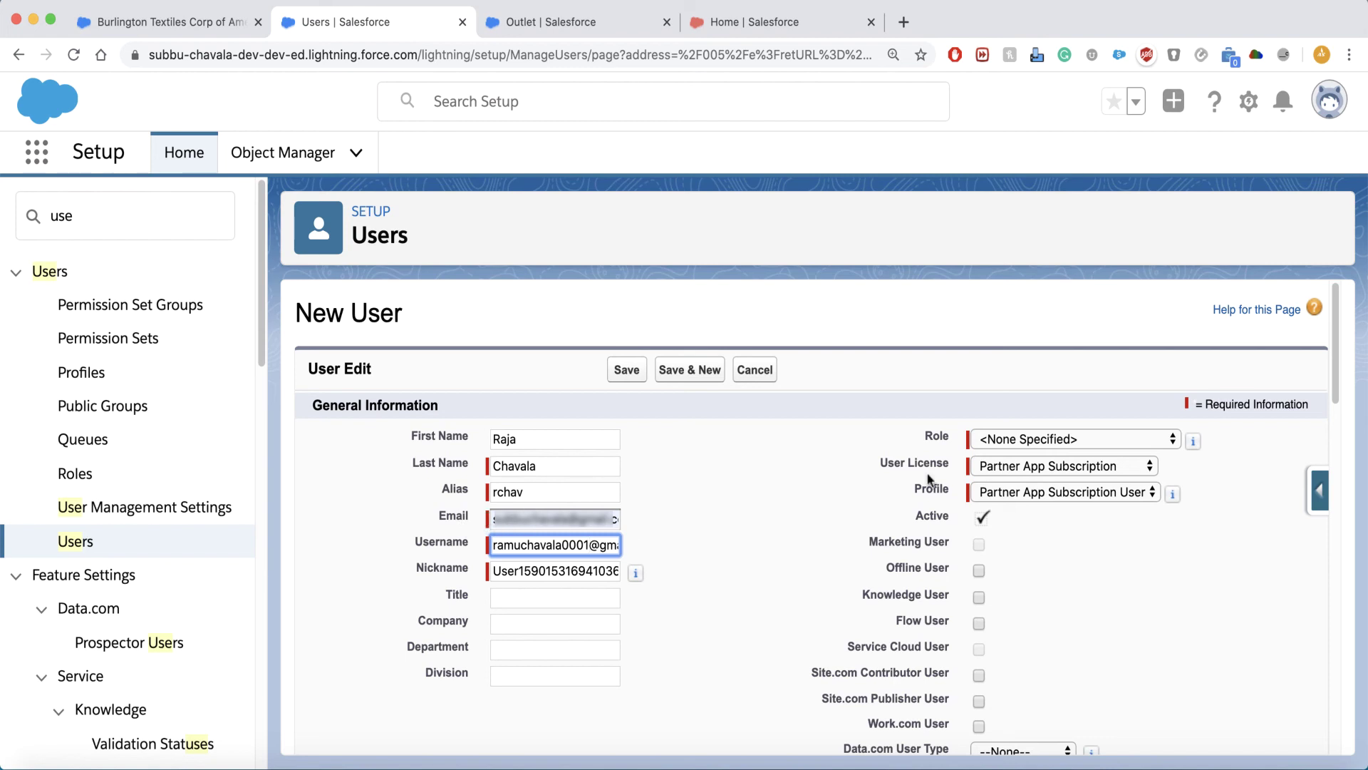
click(1127, 437)
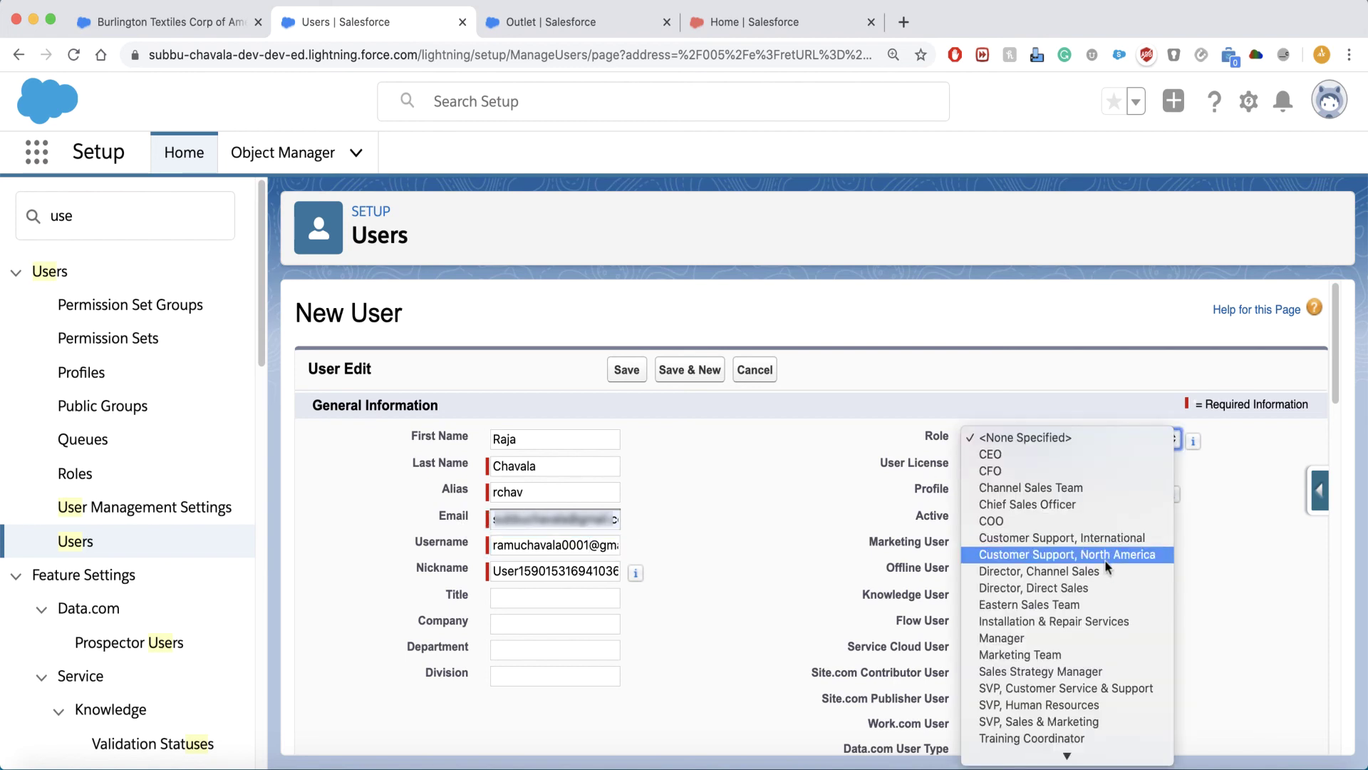
scroll(1103, 562, down, 2)
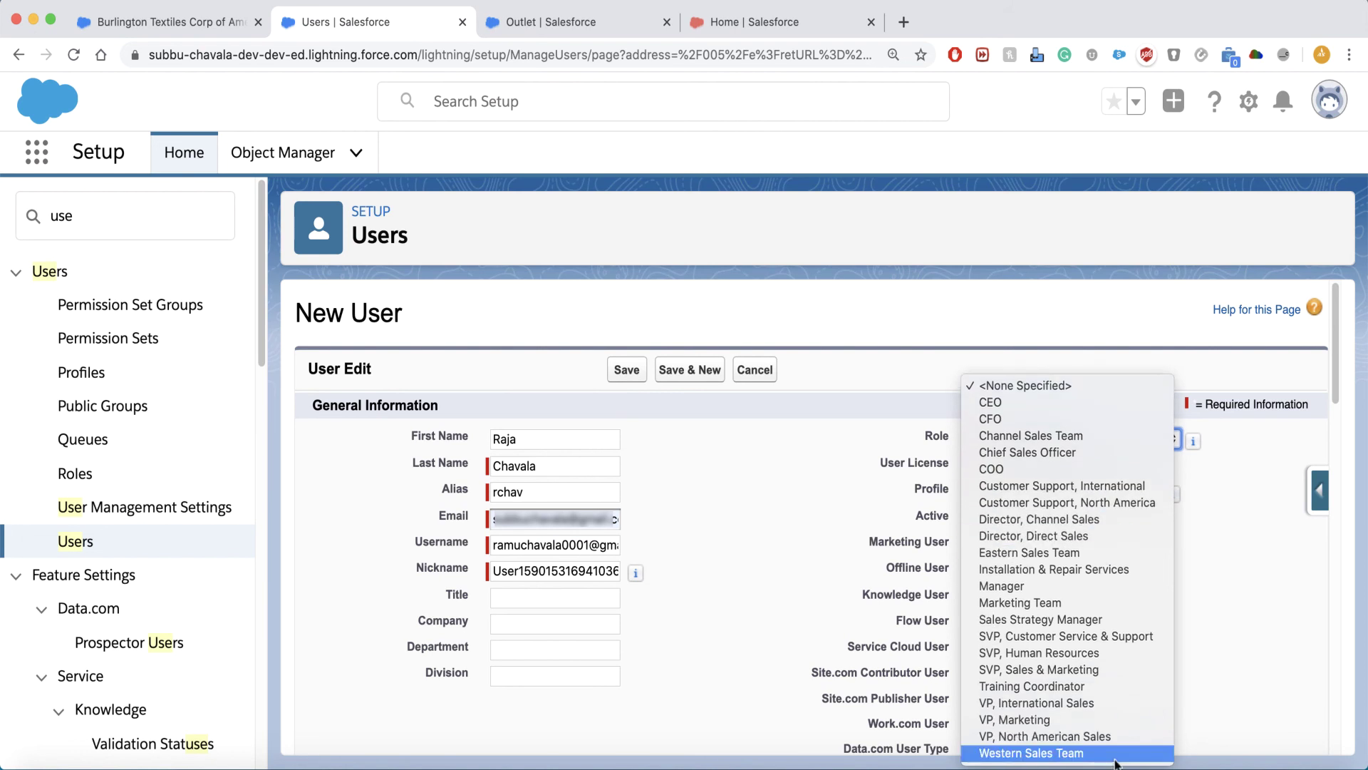
click(1250, 601)
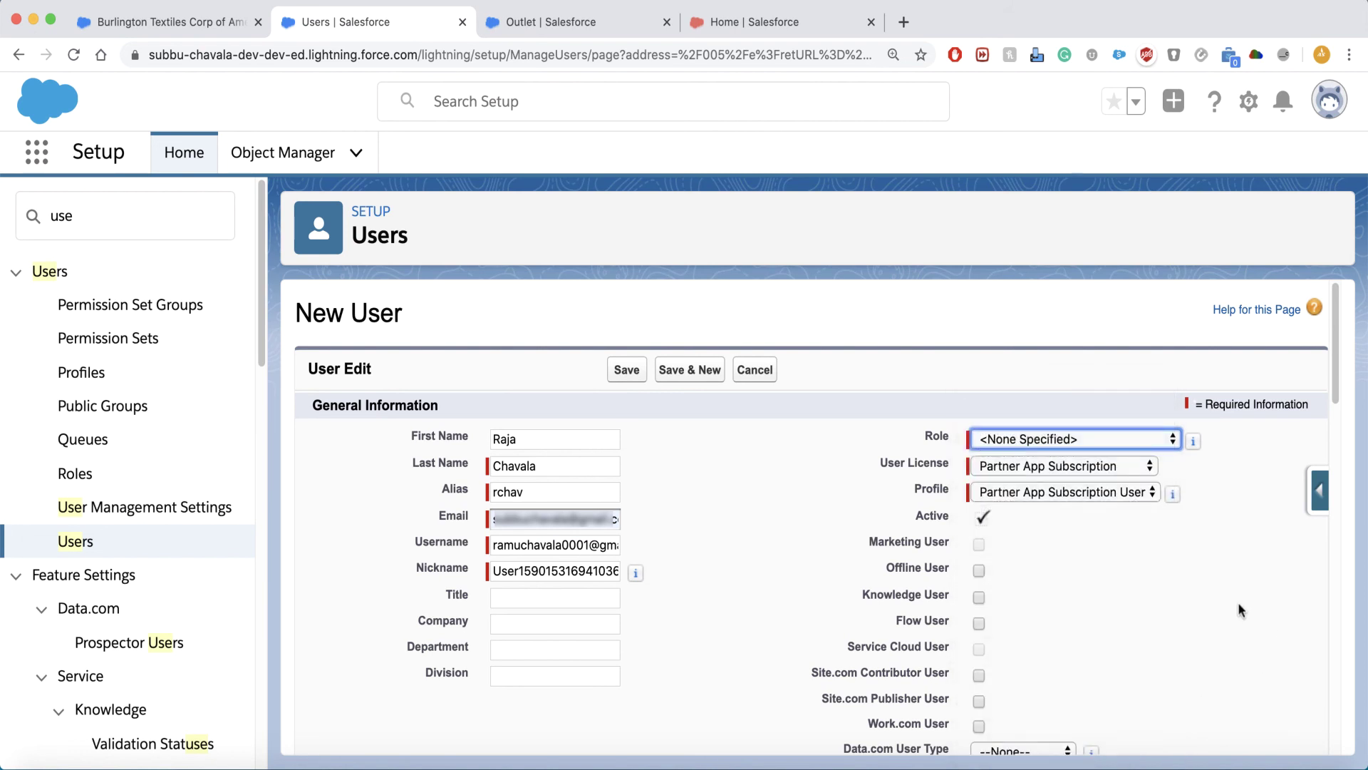
Set the new user's licence to Salesforce Platform.
click(1044, 469)
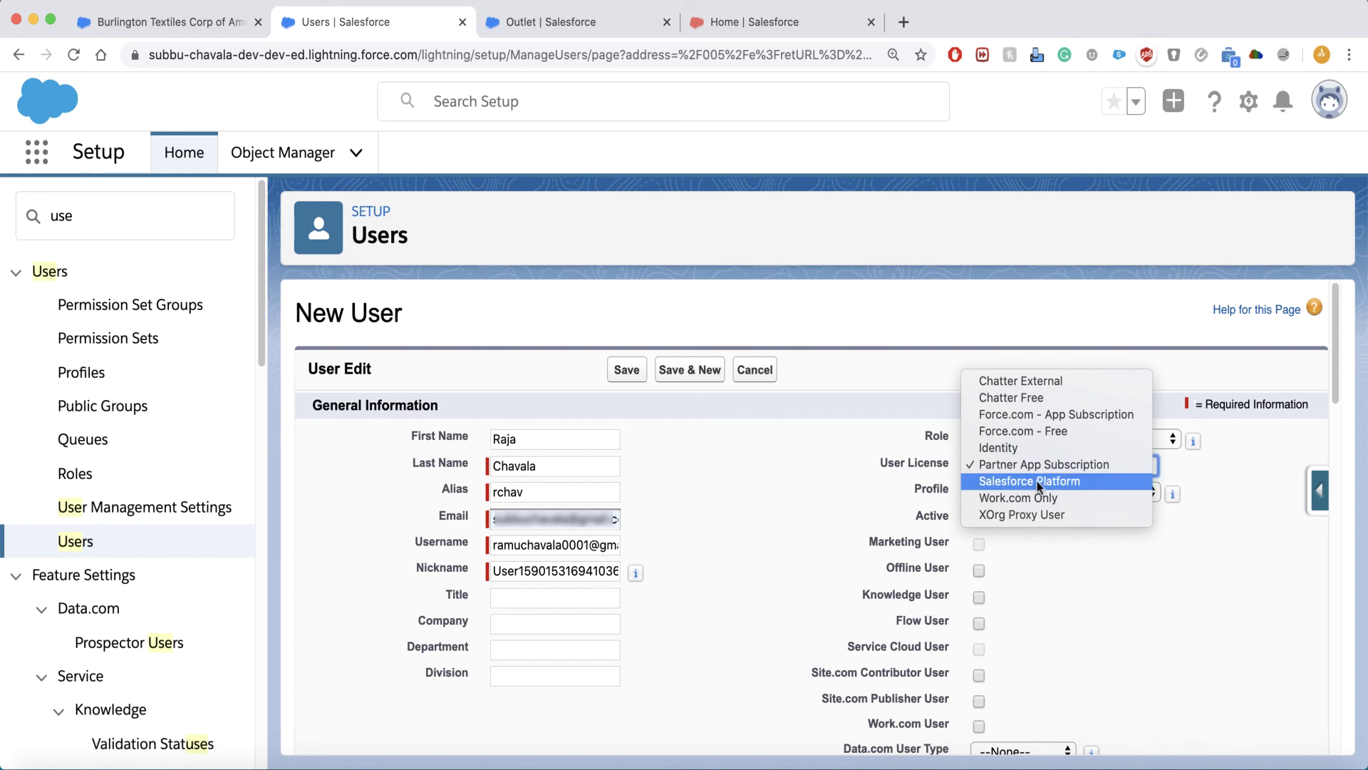
click(1037, 481)
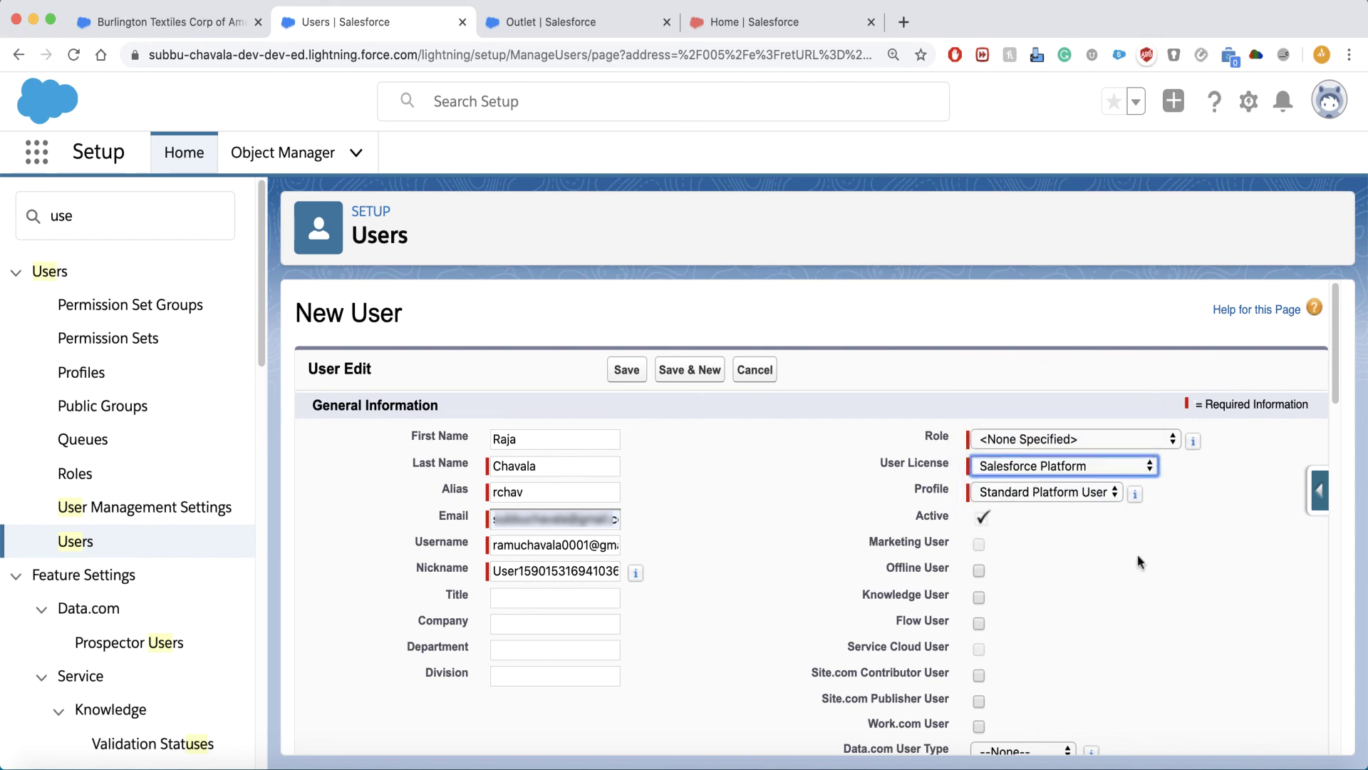
scroll(1181, 557, down, 4)
scroll(1109, 537, up, 4)
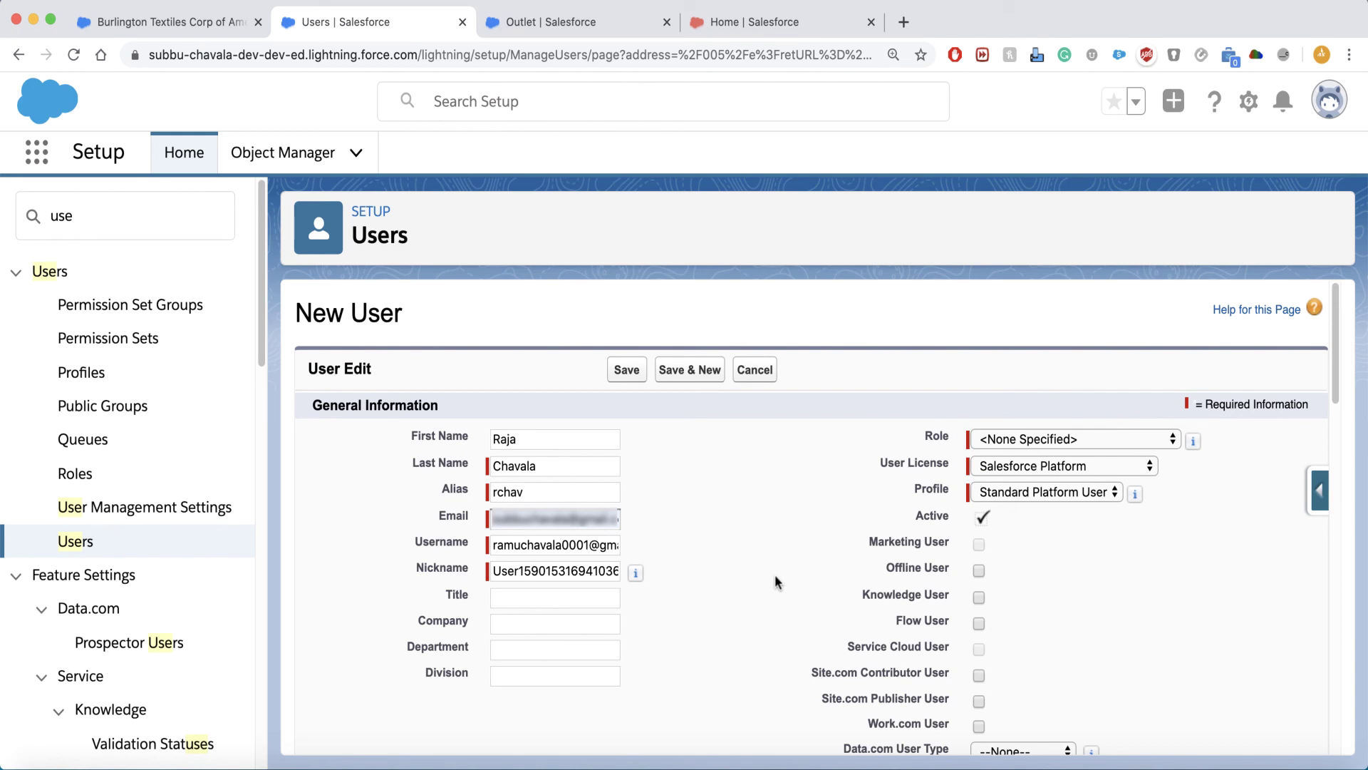
scroll(804, 599, down, 1)
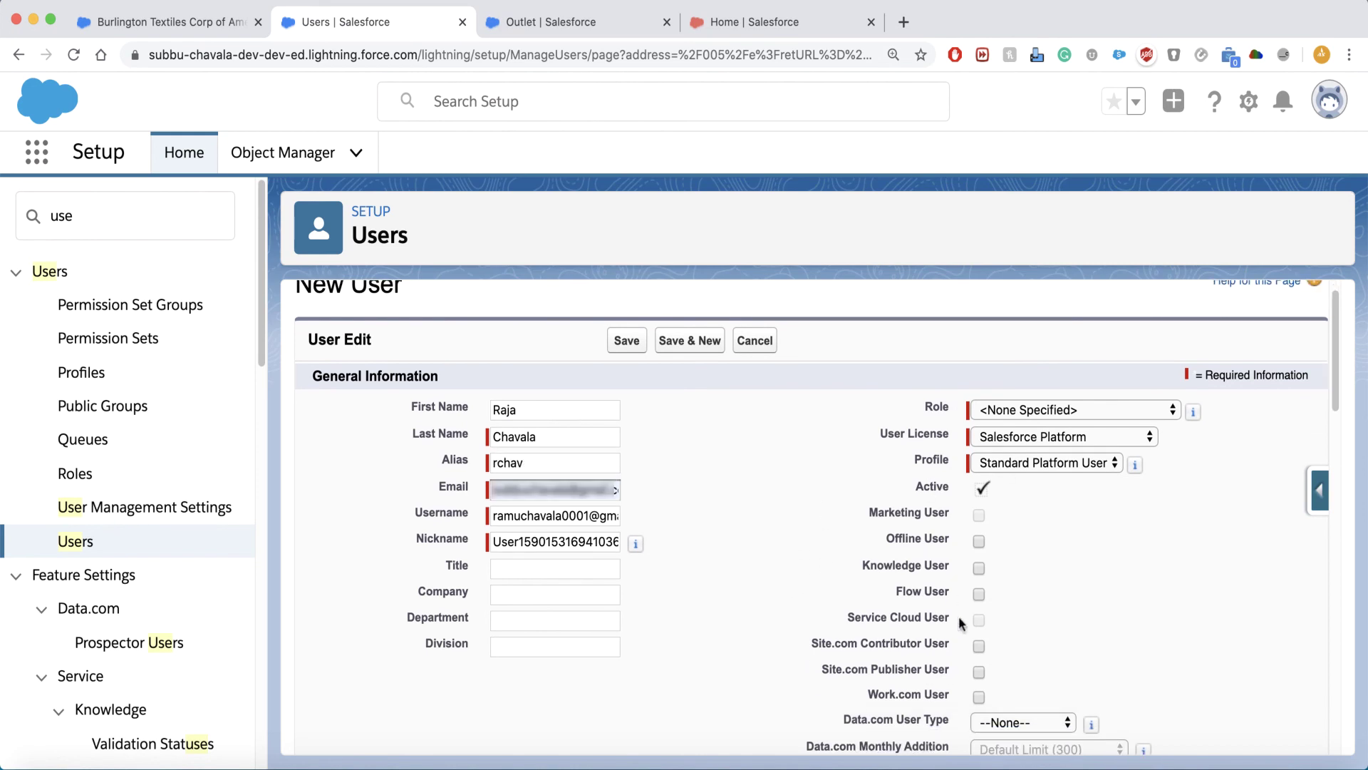
scroll(1174, 595, down, 12)
Enter INDIA as the new user's country.
click(543, 543)
text(INDIA)
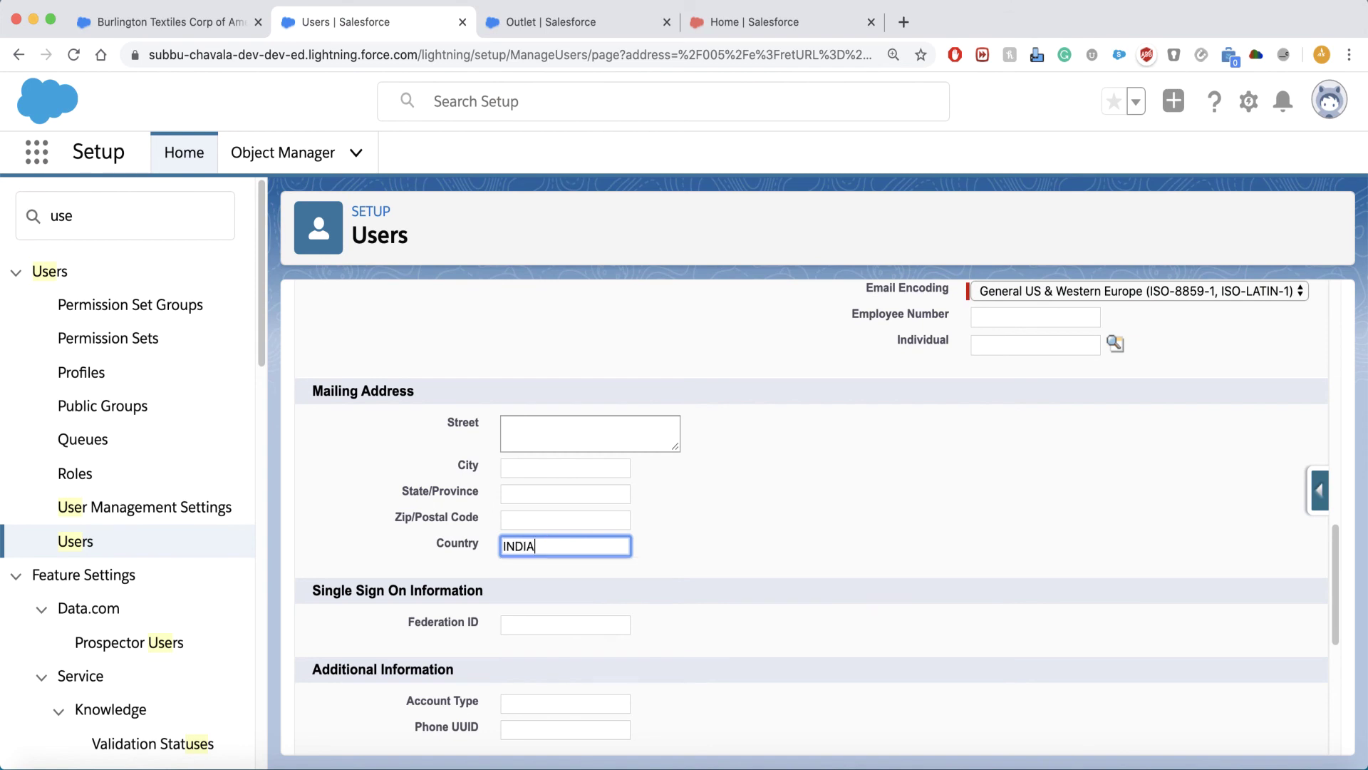
click(841, 507)
scroll(841, 495, down, 6)
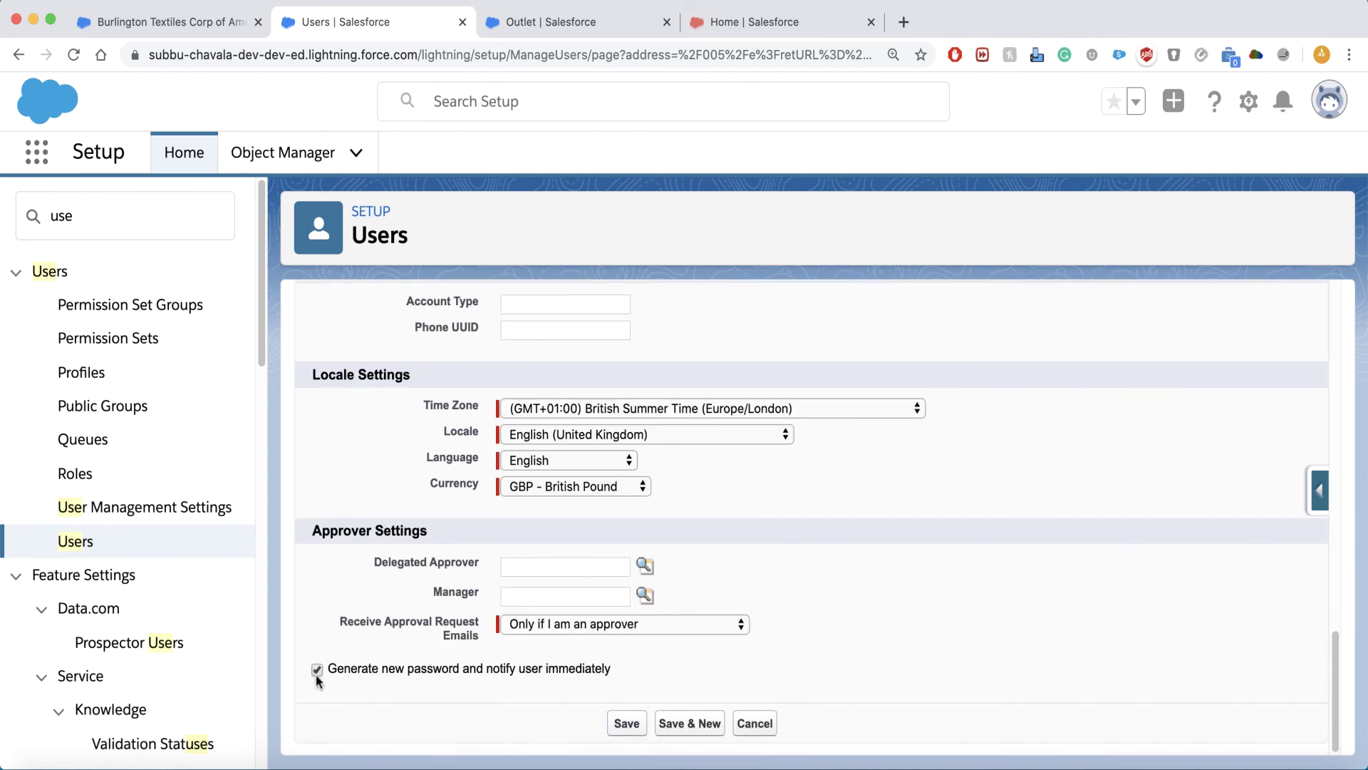
Save the new user record and scroll through the All Users list to check it.
click(620, 725)
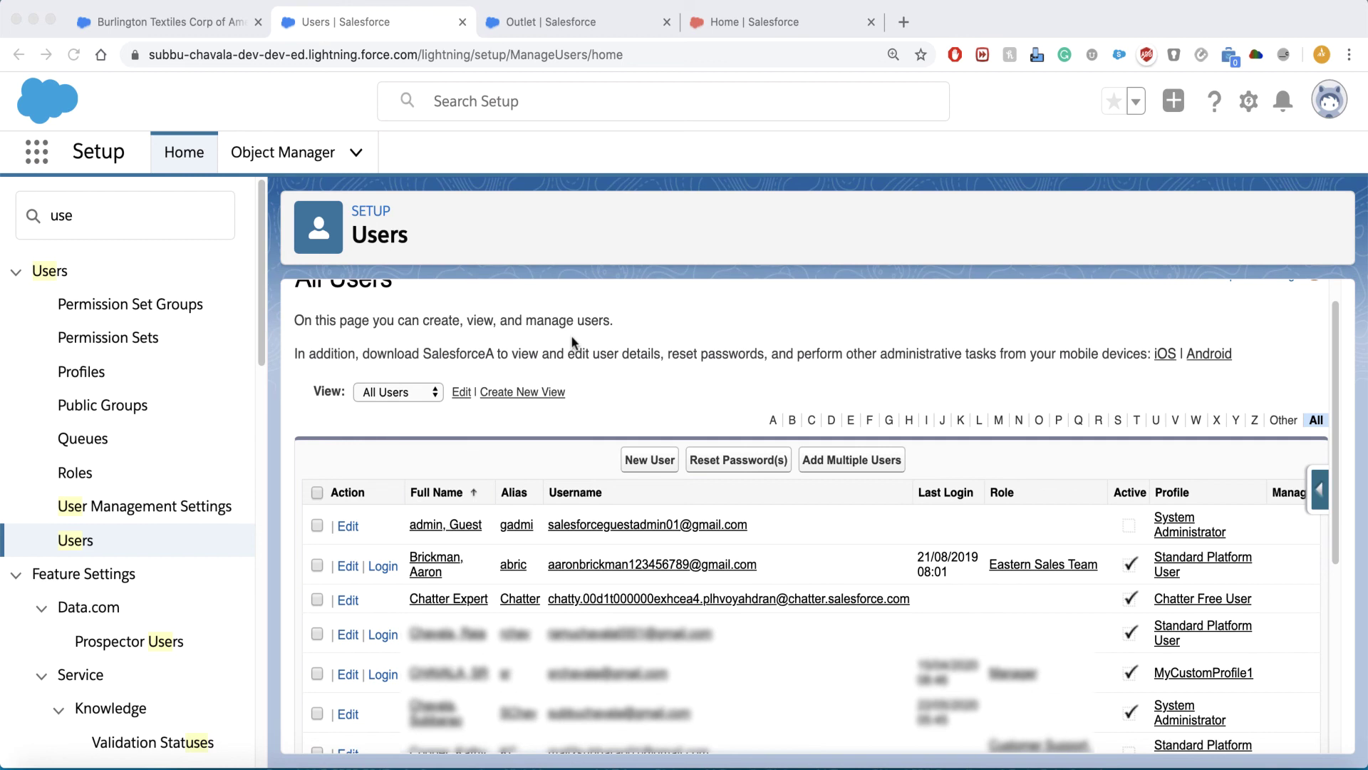
scroll(572, 342, down, 3)
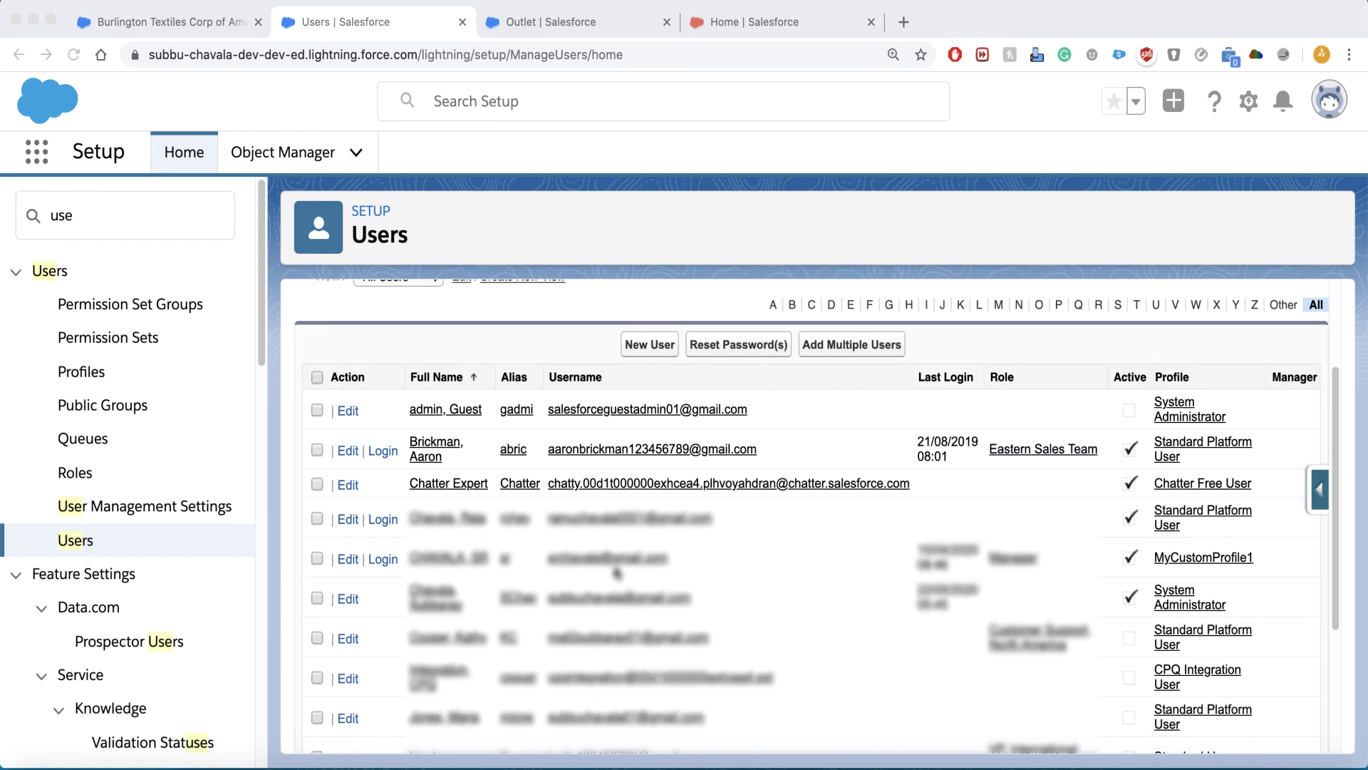
scroll(660, 486, up, 1)
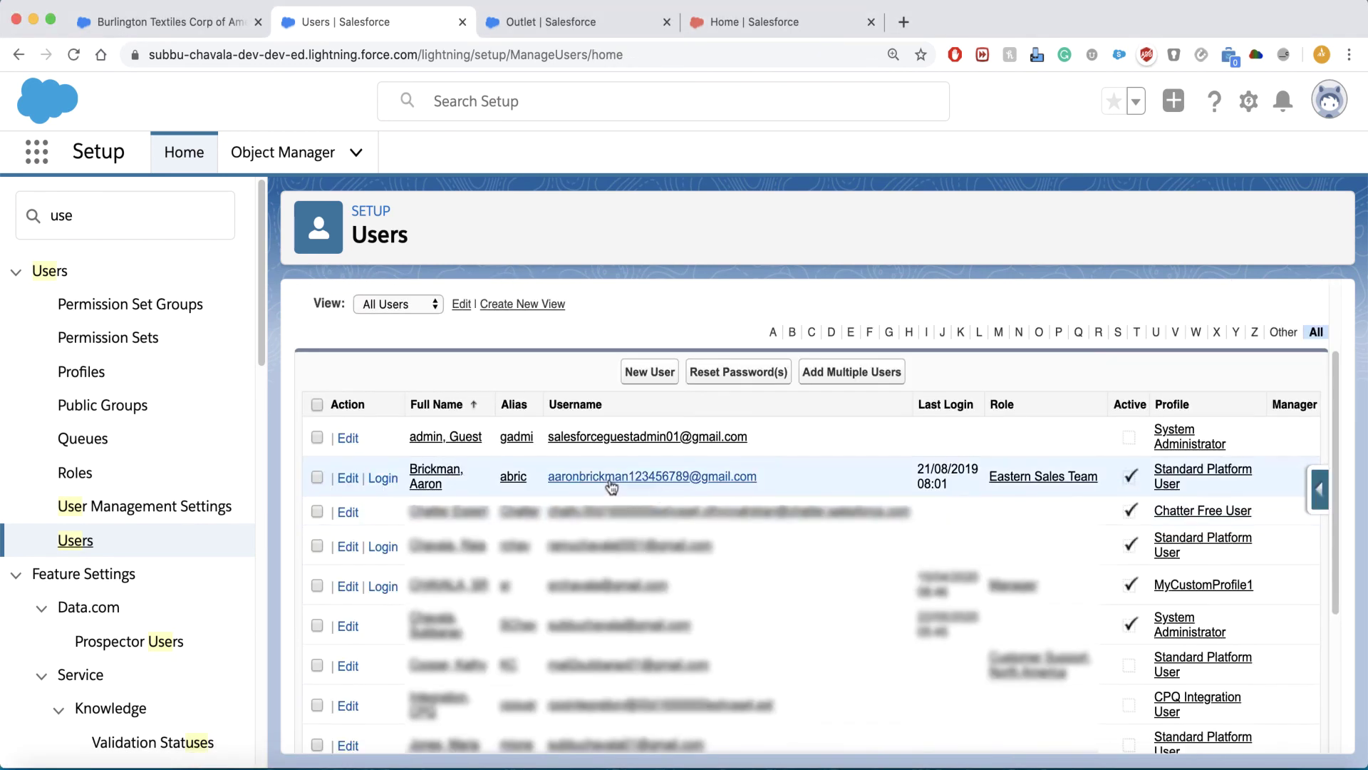
Uncheck Active on the Eastern Sales Team user, confirm the warning, save, then freeze the account.
click(607, 476)
click(638, 401)
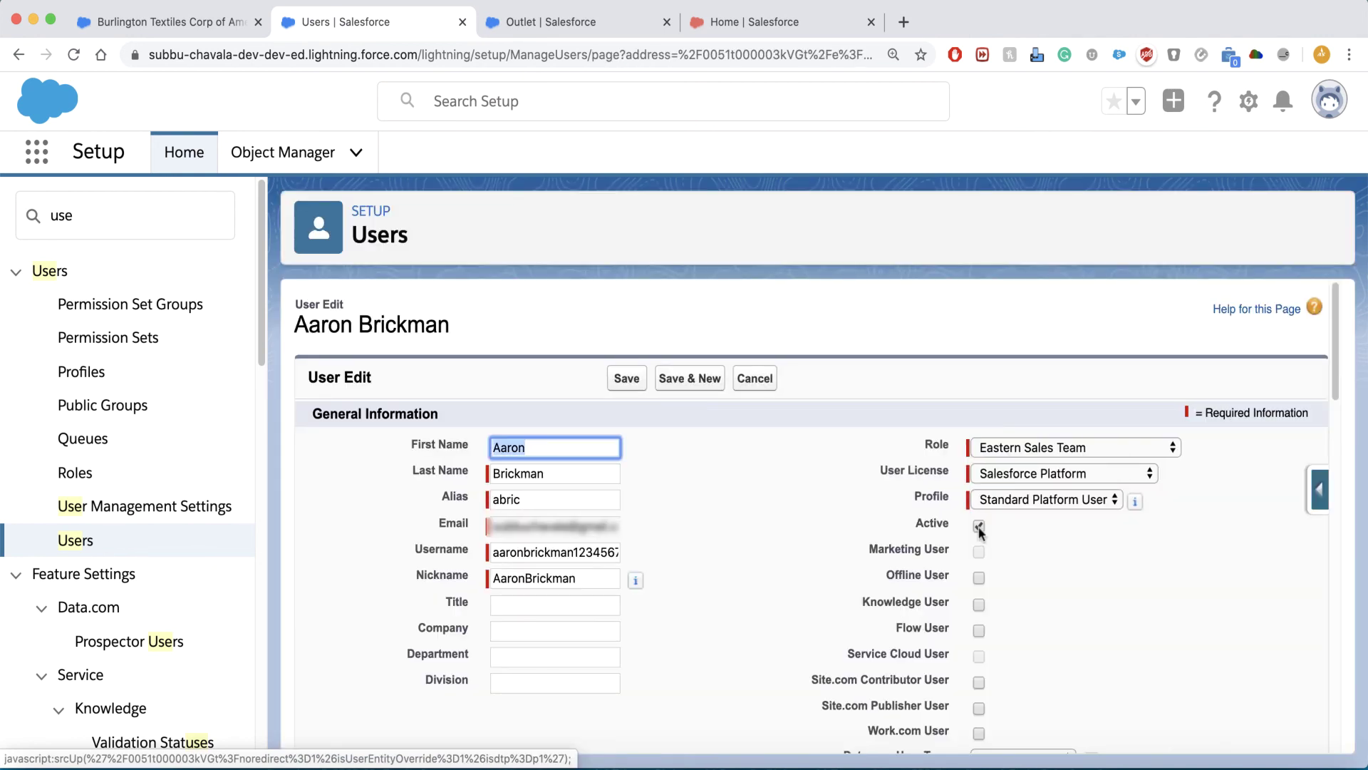
click(979, 527)
click(831, 229)
click(626, 378)
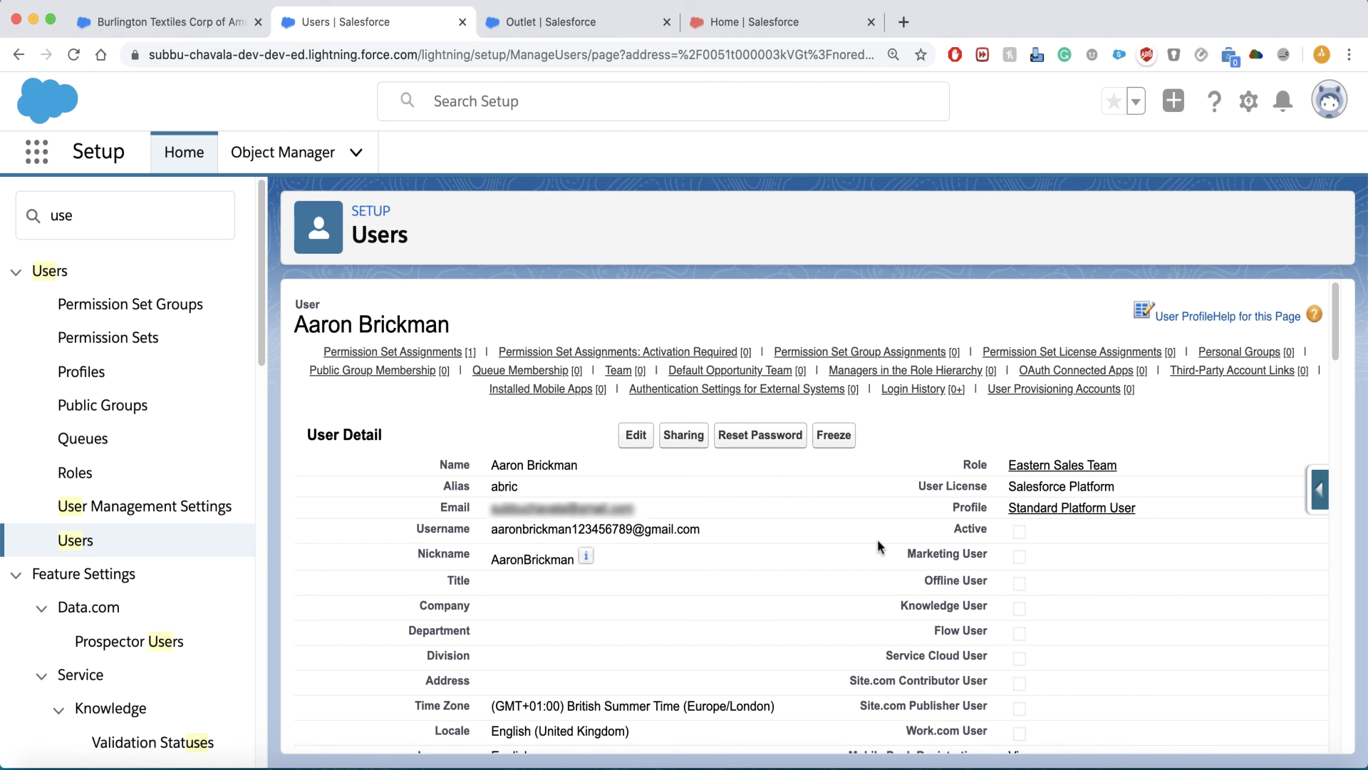
click(836, 440)
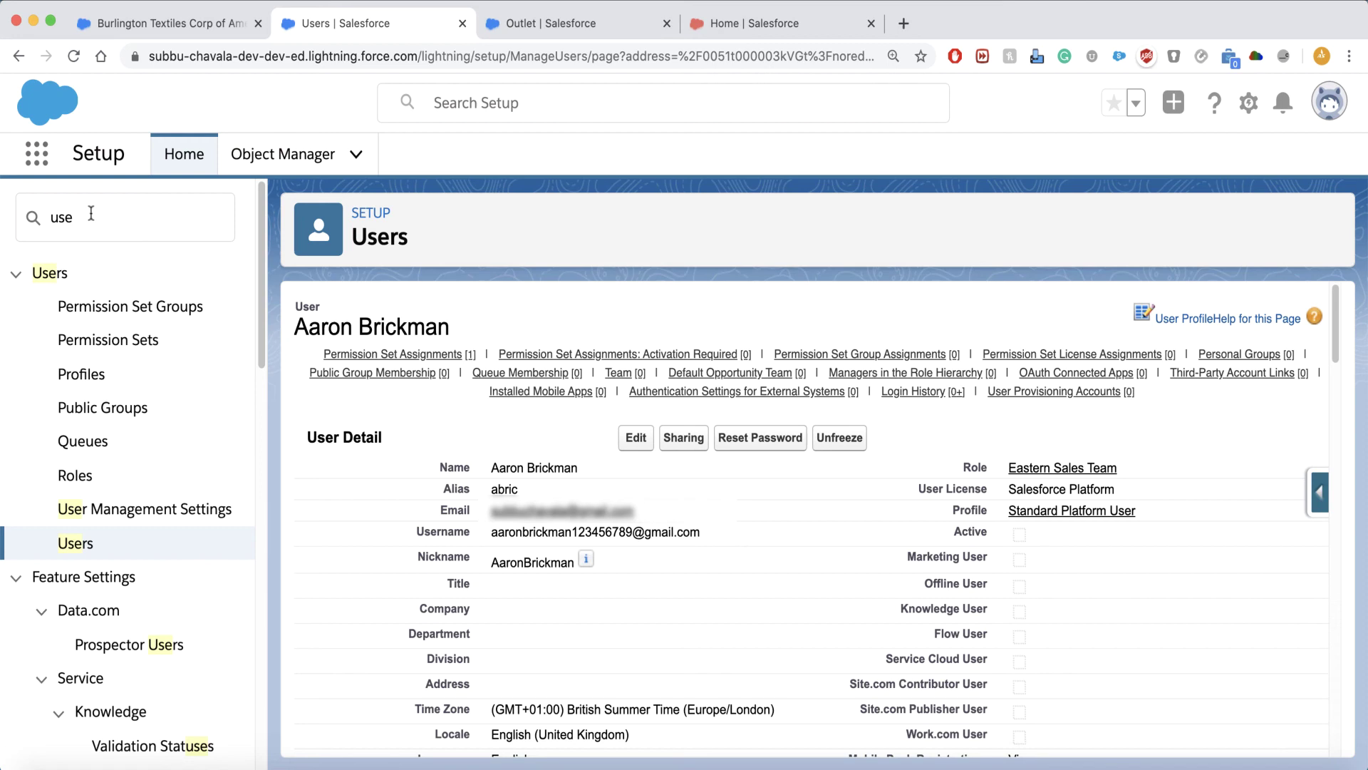
Open Password Policies and keep minimum length 8 with user passwords set to never expire.
click(34, 217)
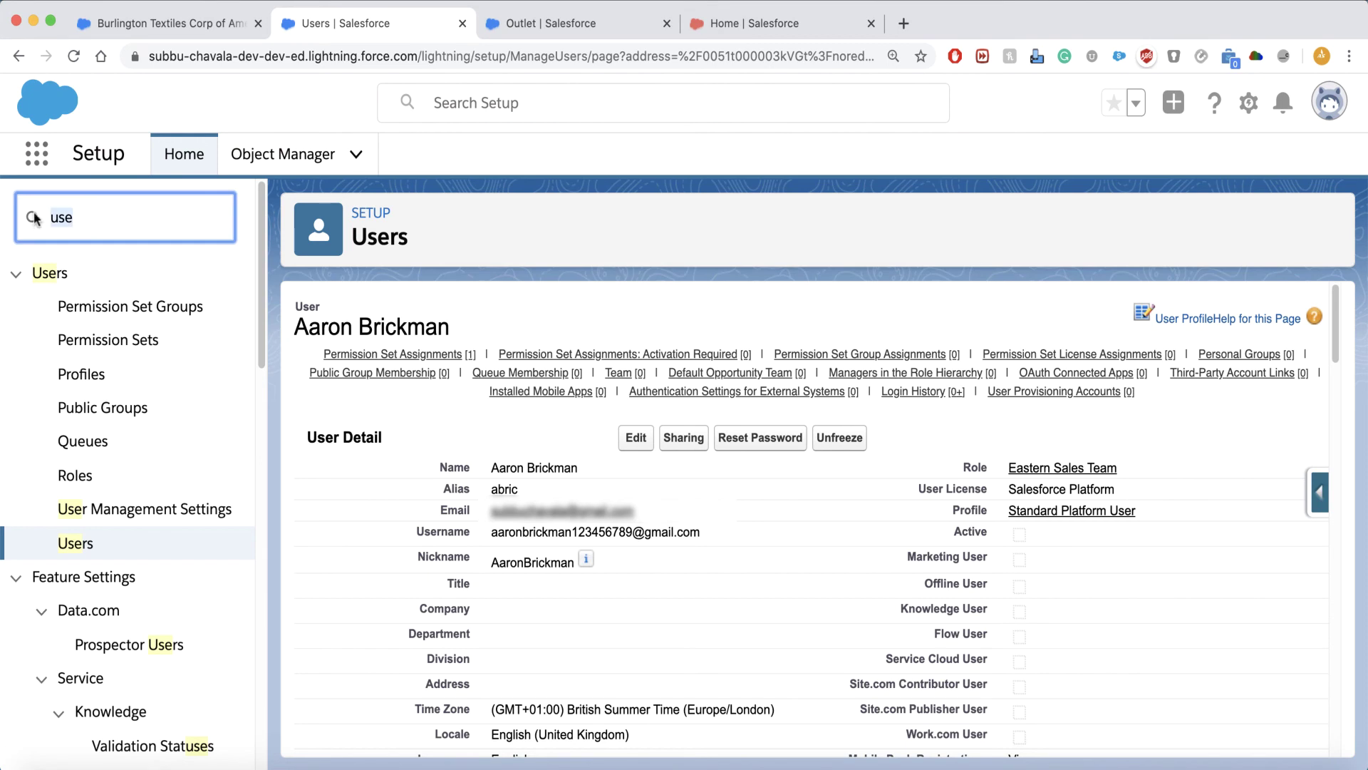
text(password)
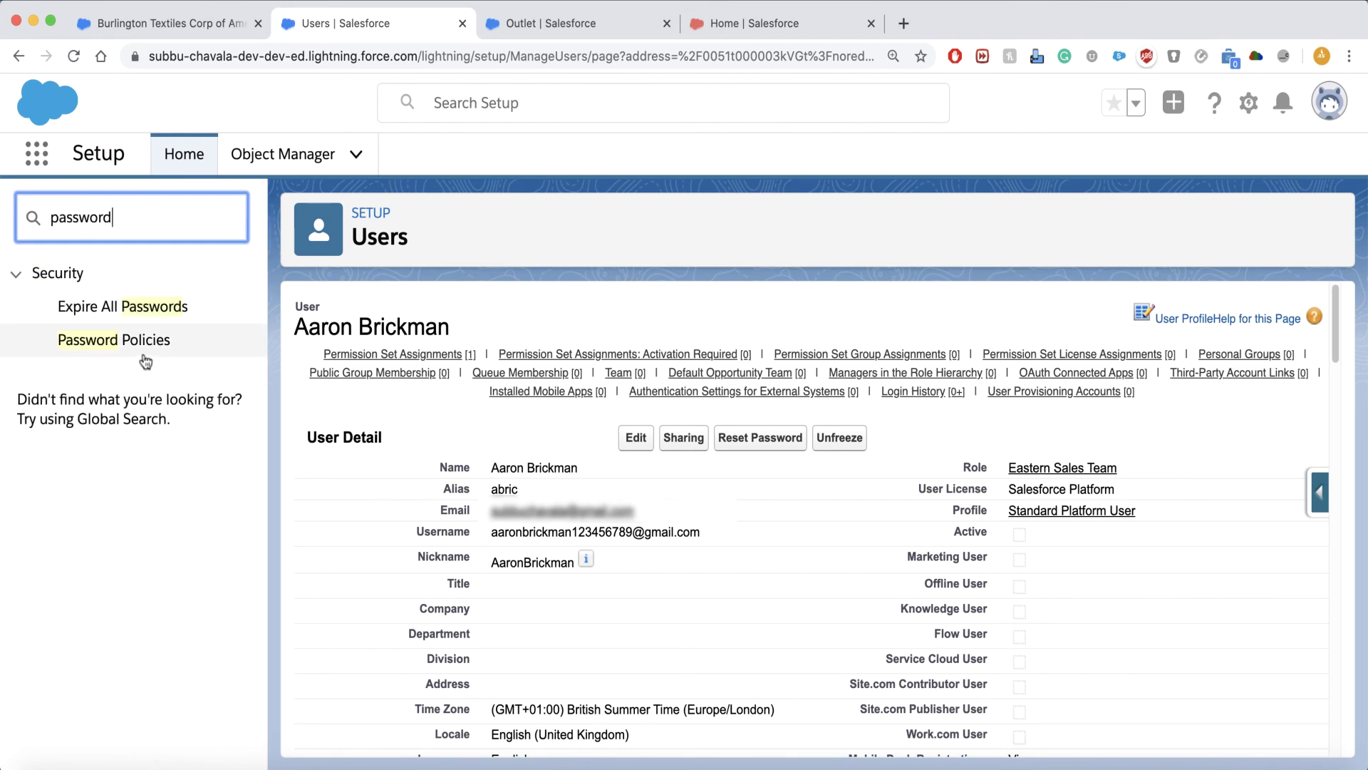
click(142, 344)
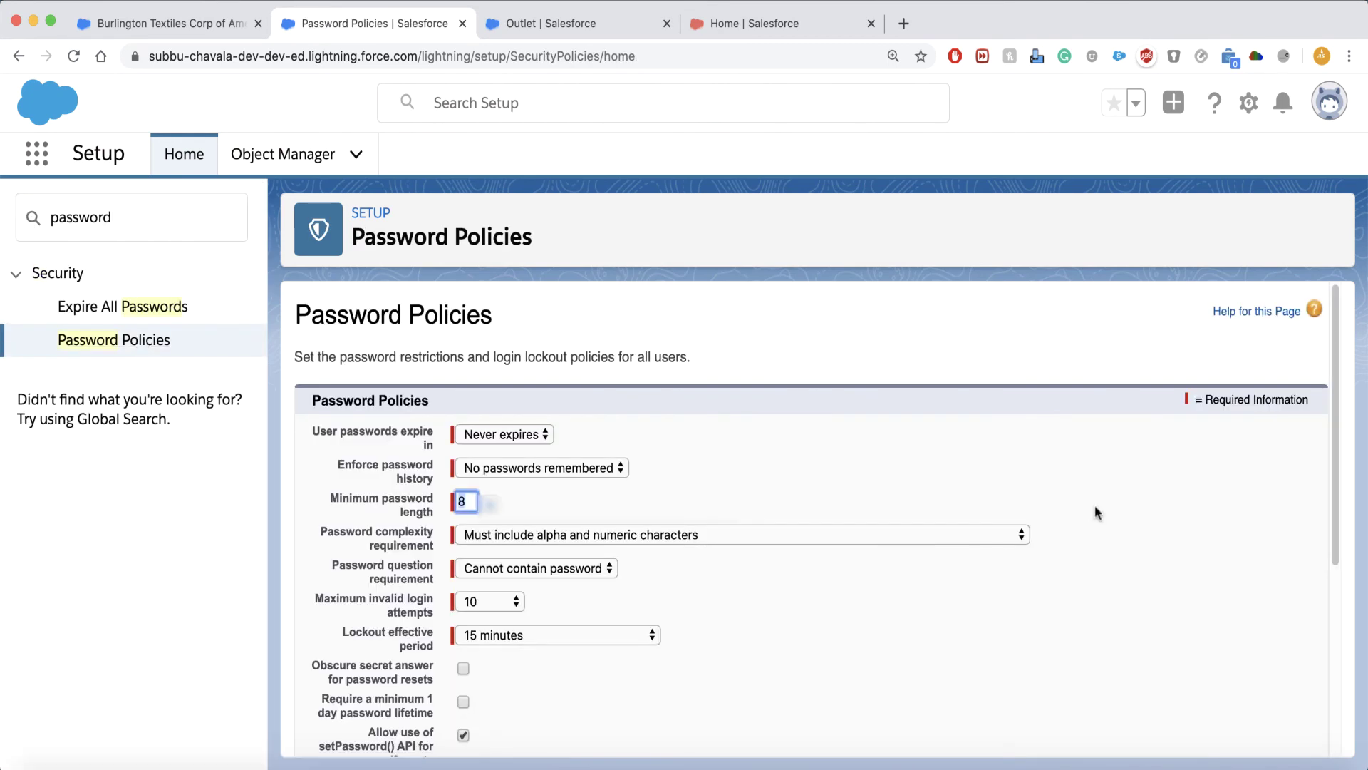
click(977, 598)
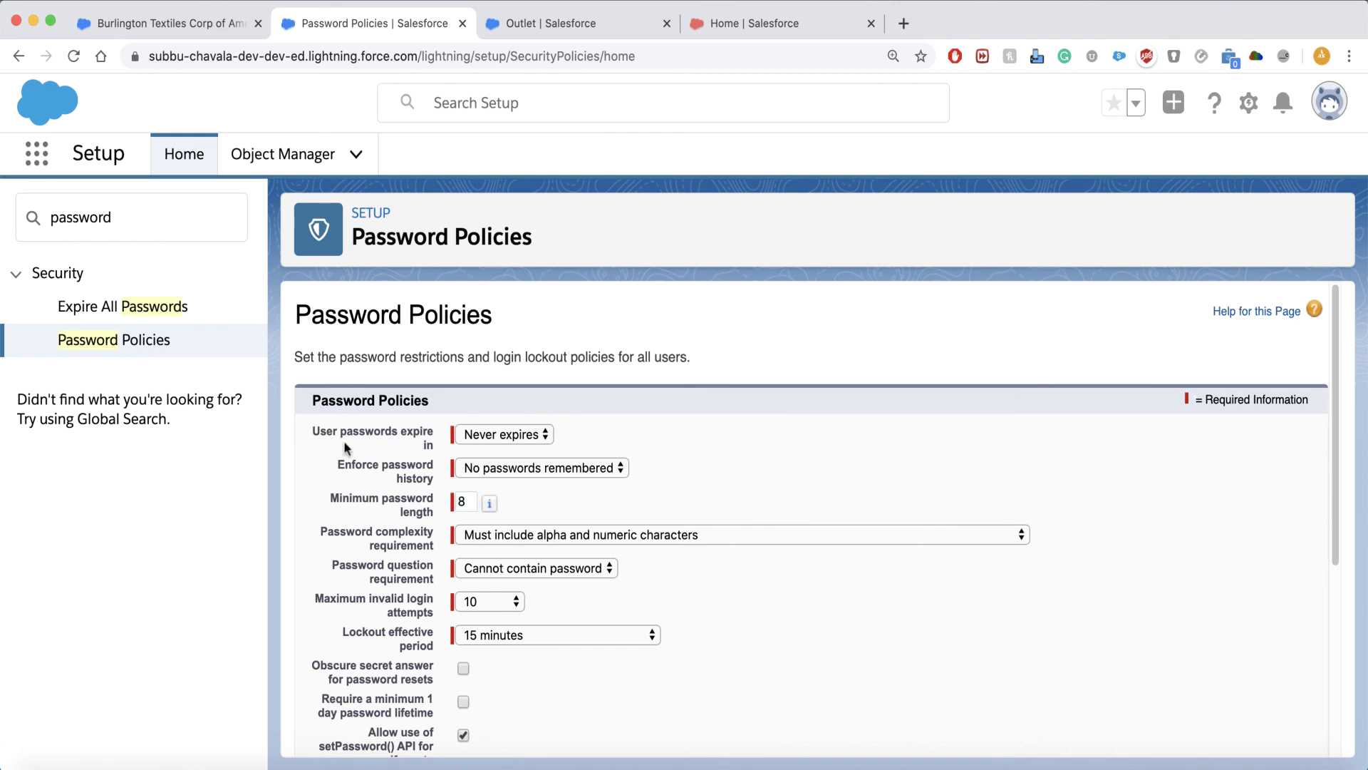
click(514, 436)
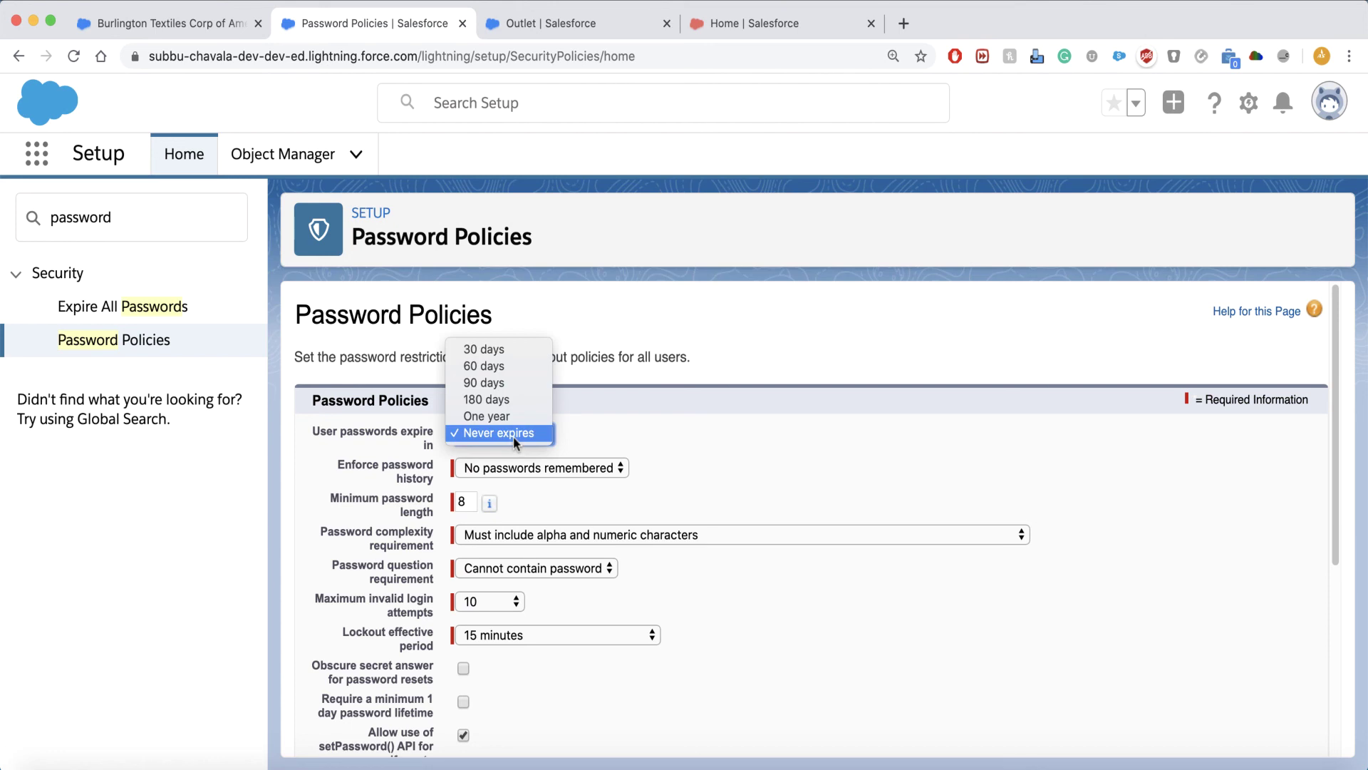
click(513, 436)
scroll(801, 480, down, 3)
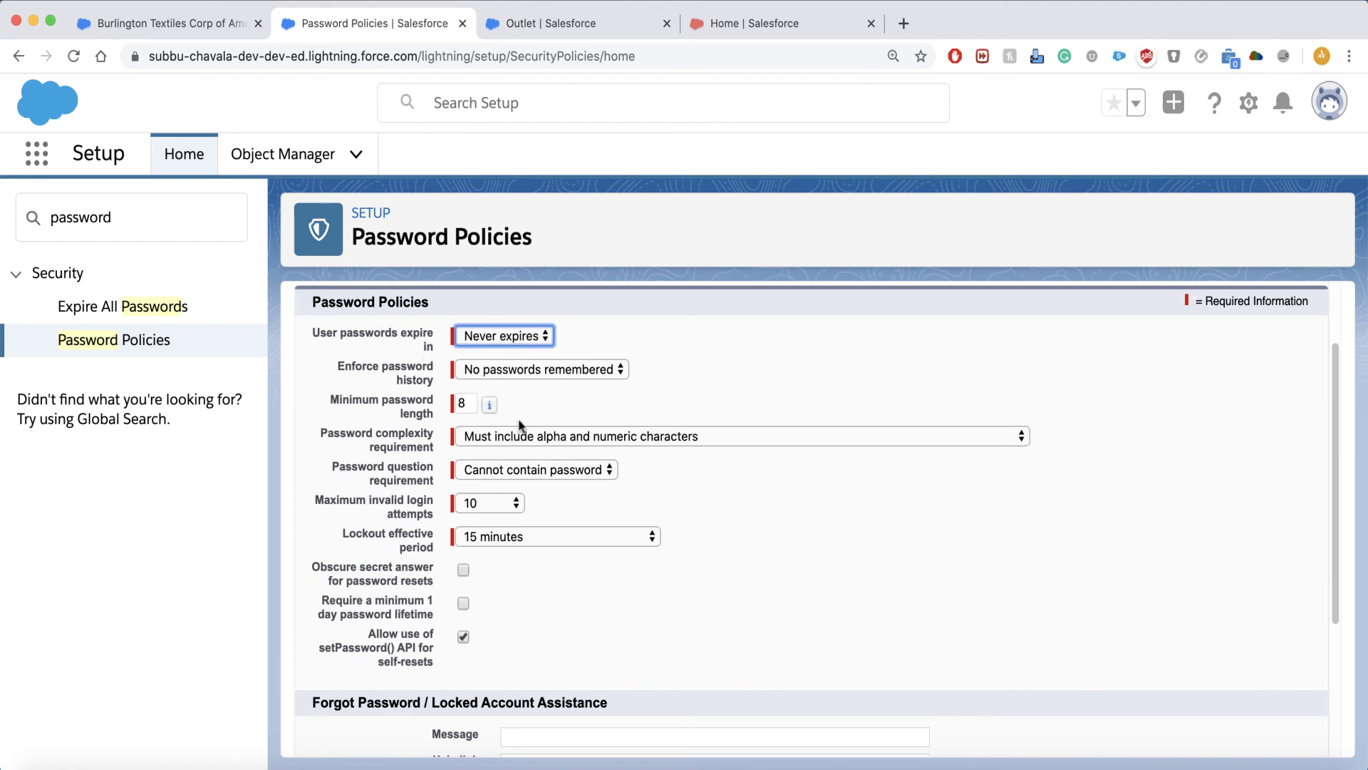
click(944, 766)
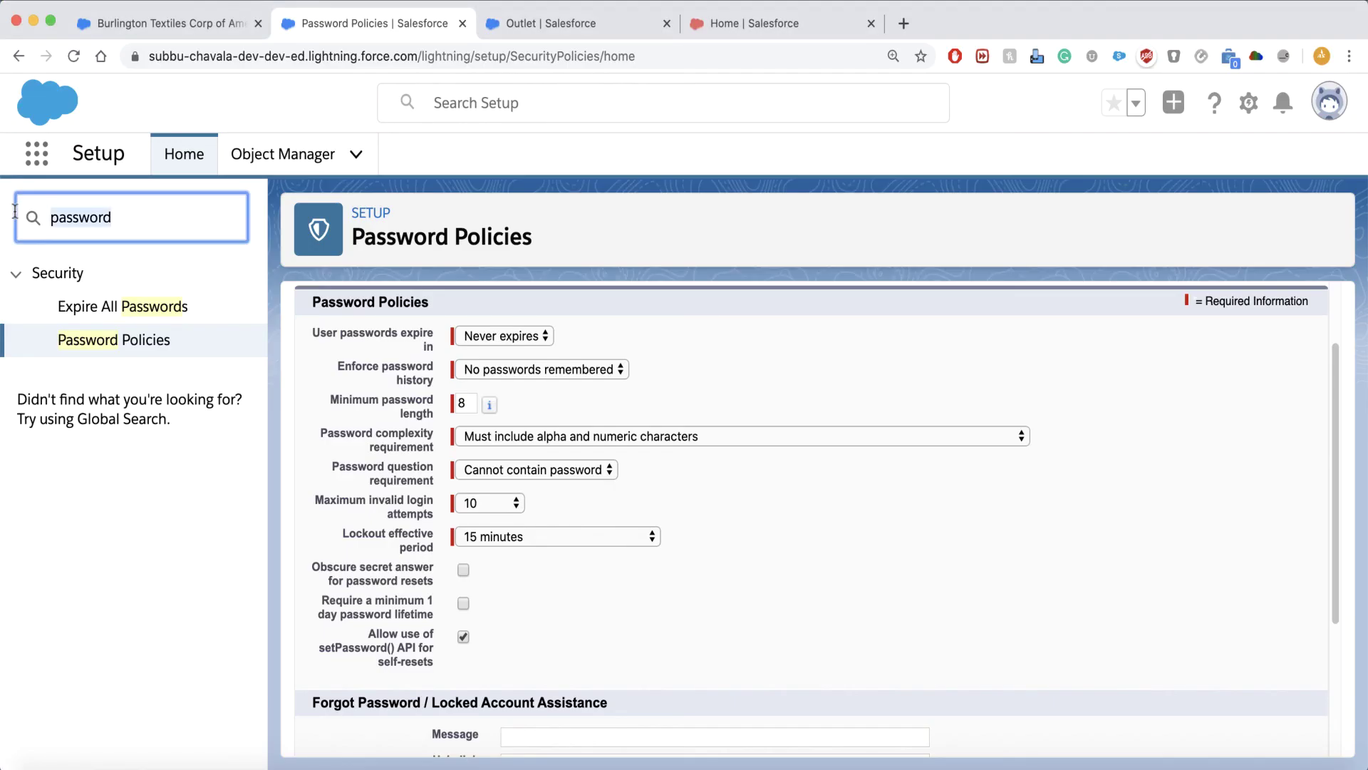
key(super+a)
text(n)
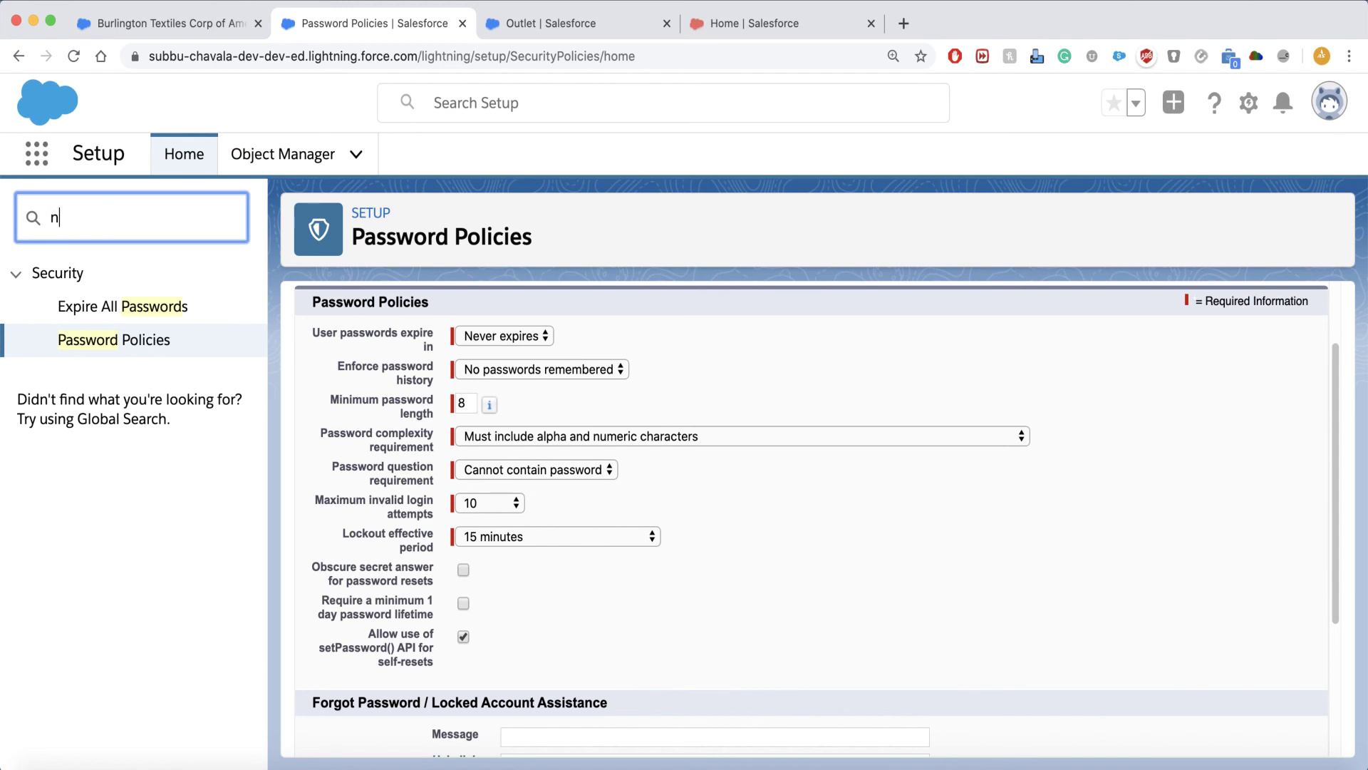
text(et)
Start a new trusted IP range under Network Access, then open the Profiles list.
click(141, 314)
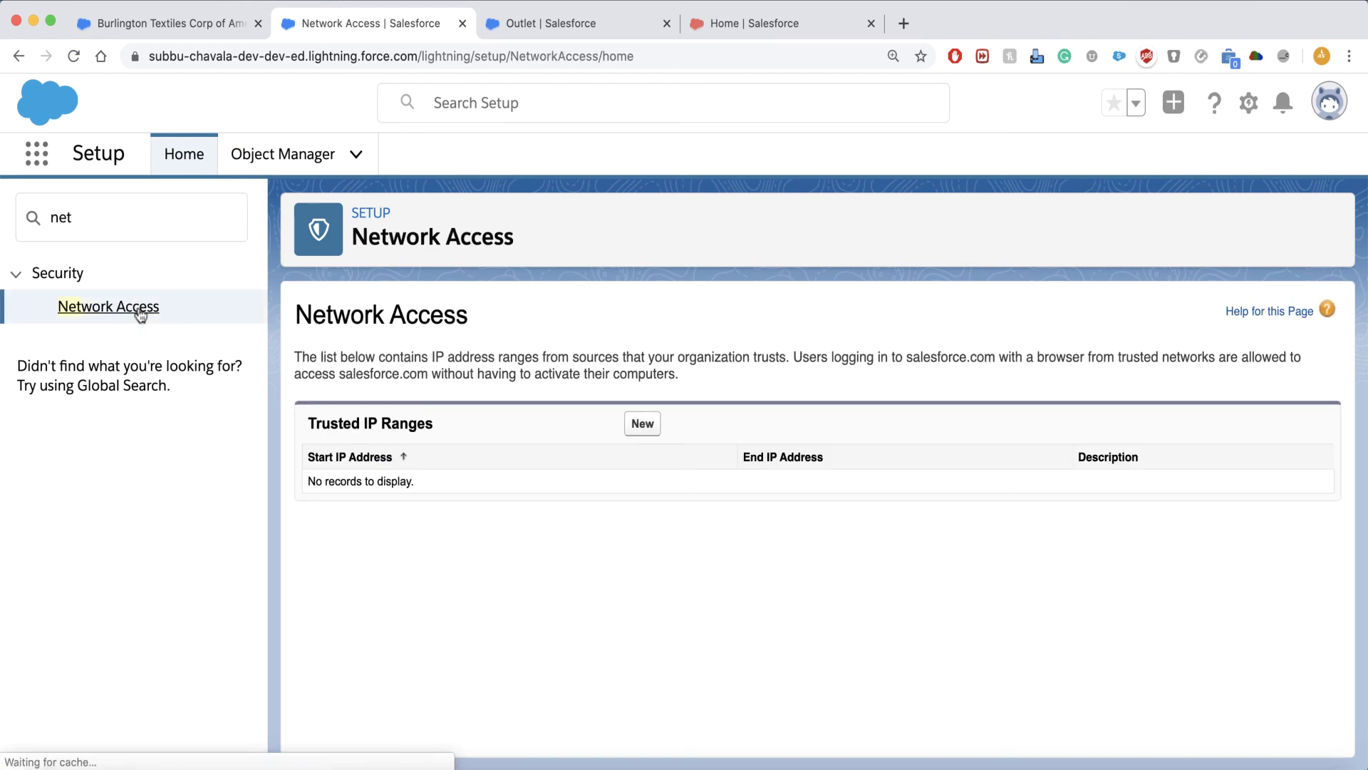
click(643, 425)
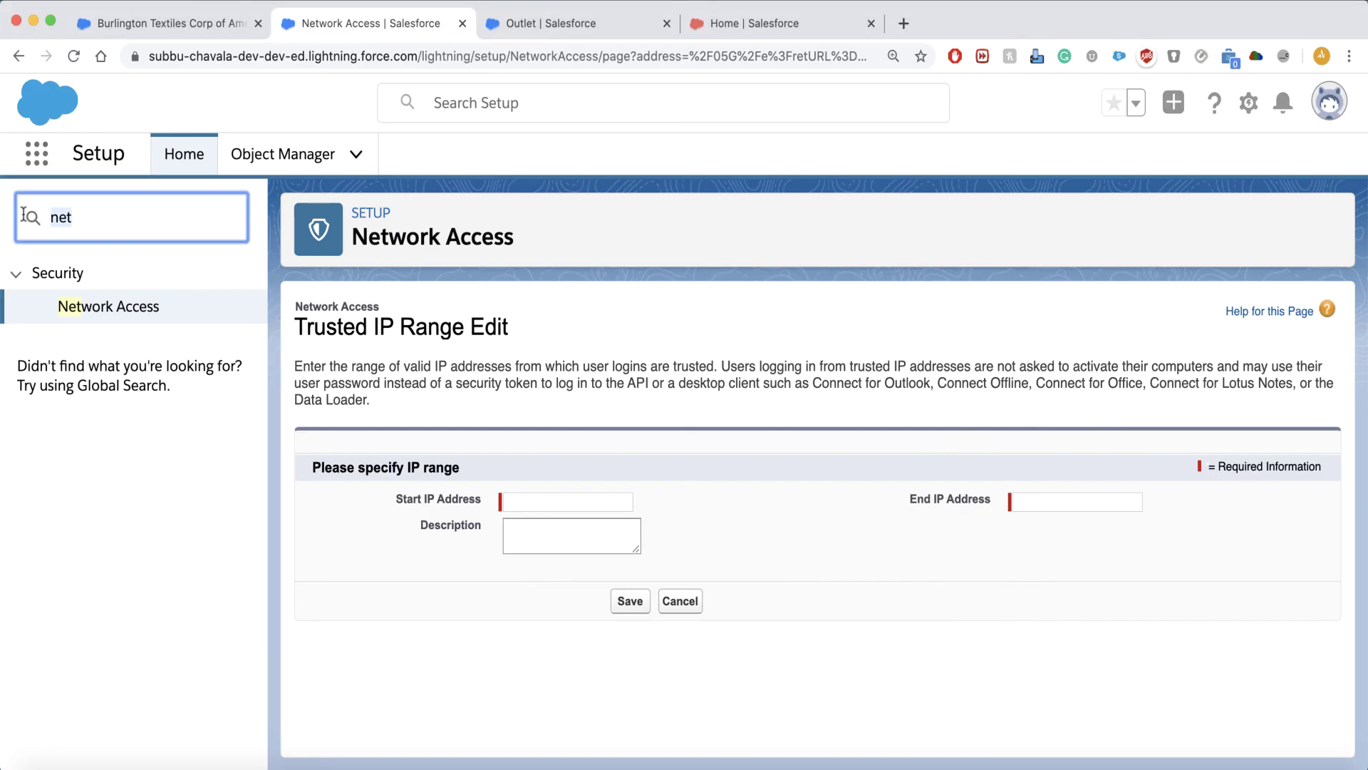
click(84, 319)
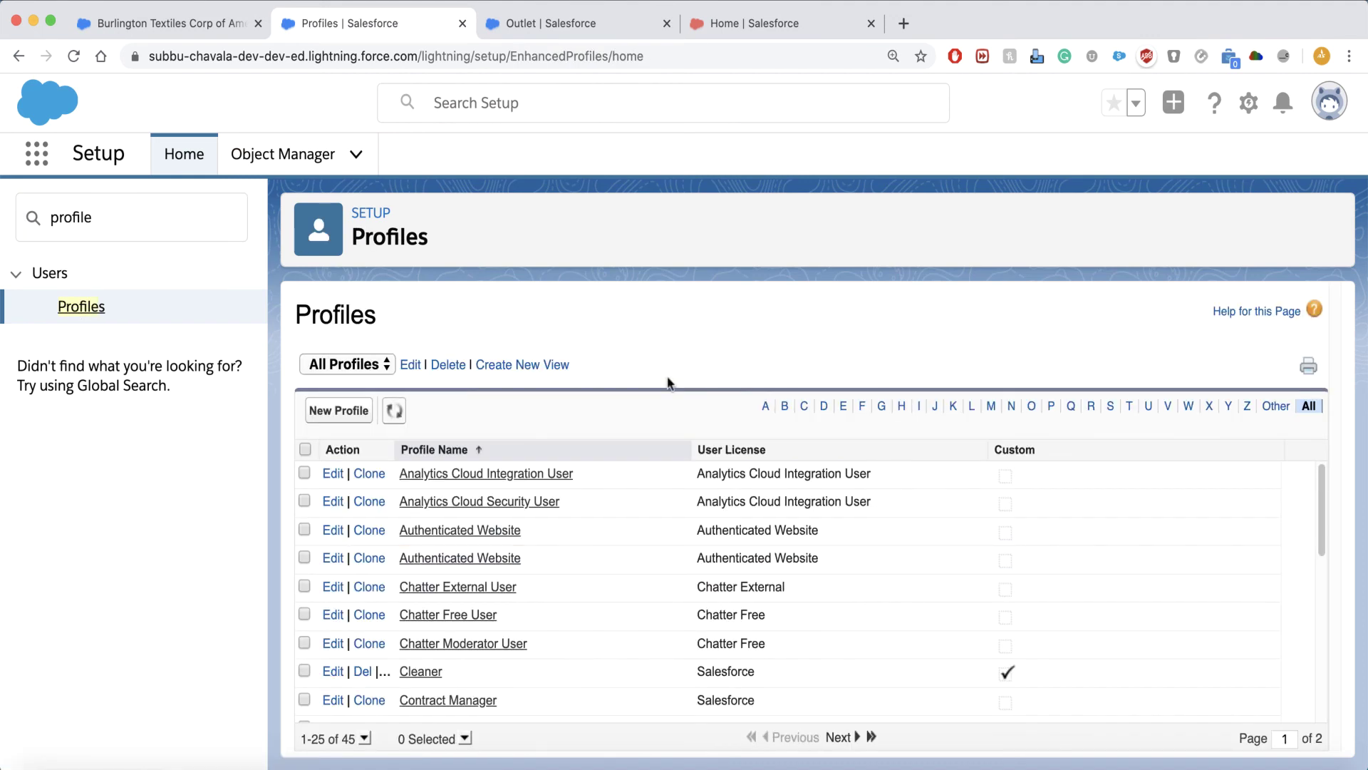
Start a new login IP range on the Analytics Cloud Integration User profile.
click(520, 473)
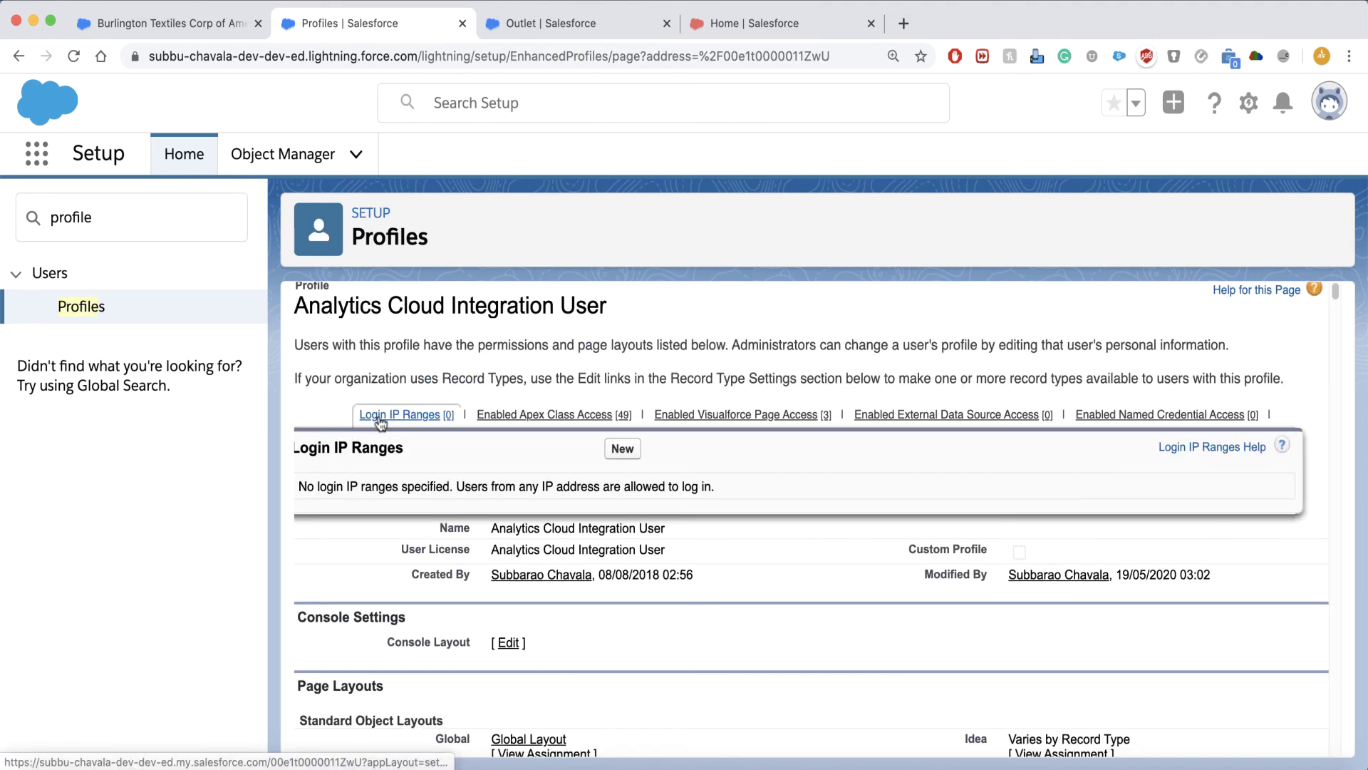
click(381, 421)
scroll(641, 328, up, 1)
click(644, 328)
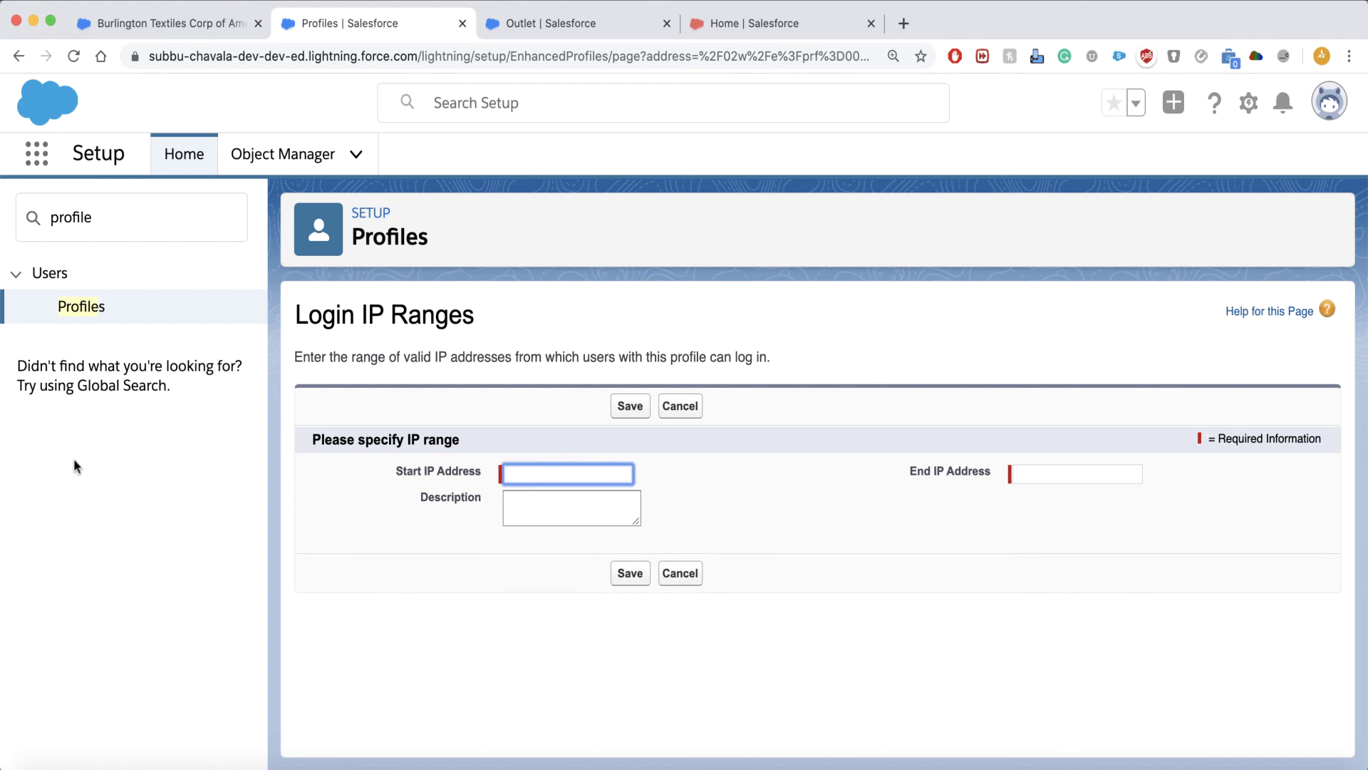
Open the Standard User profile and edit its login hours.
click(84, 308)
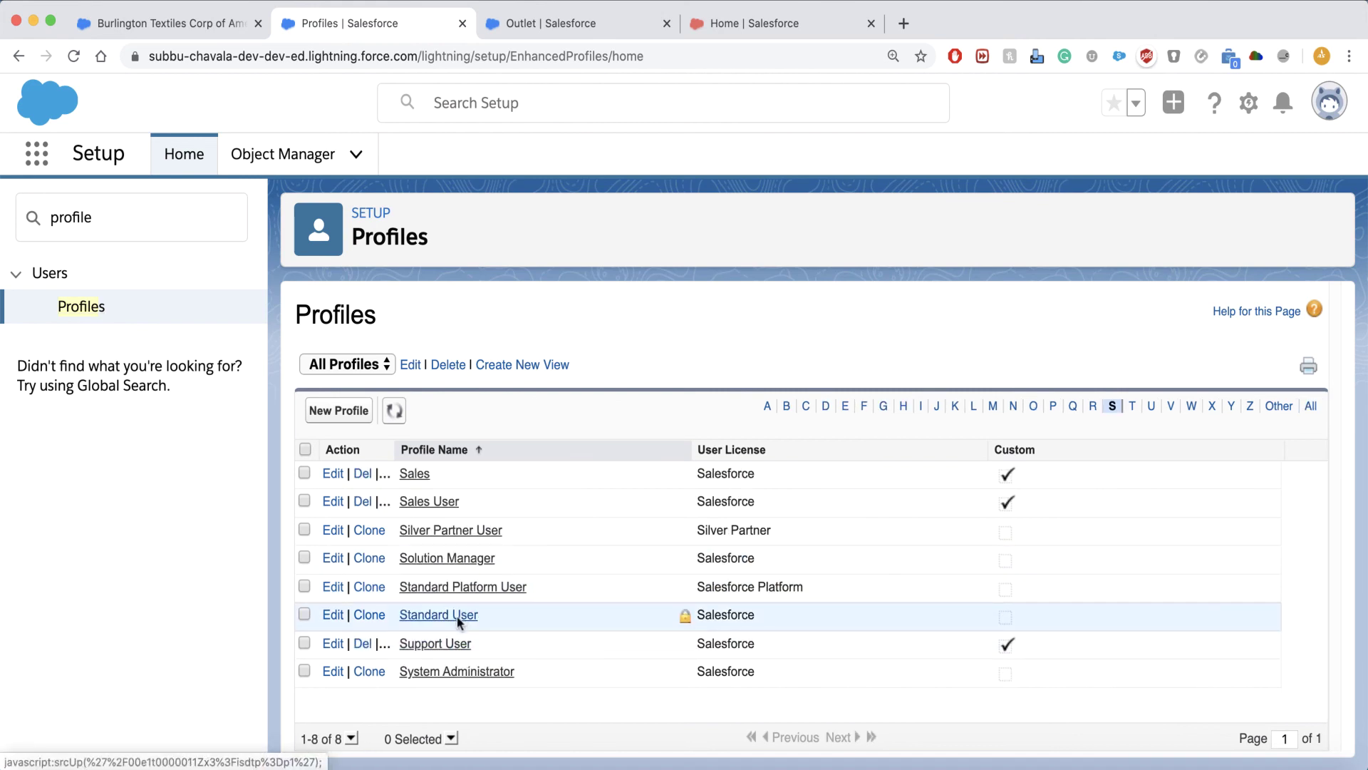
click(457, 617)
drag(1335, 293, 1335, 335)
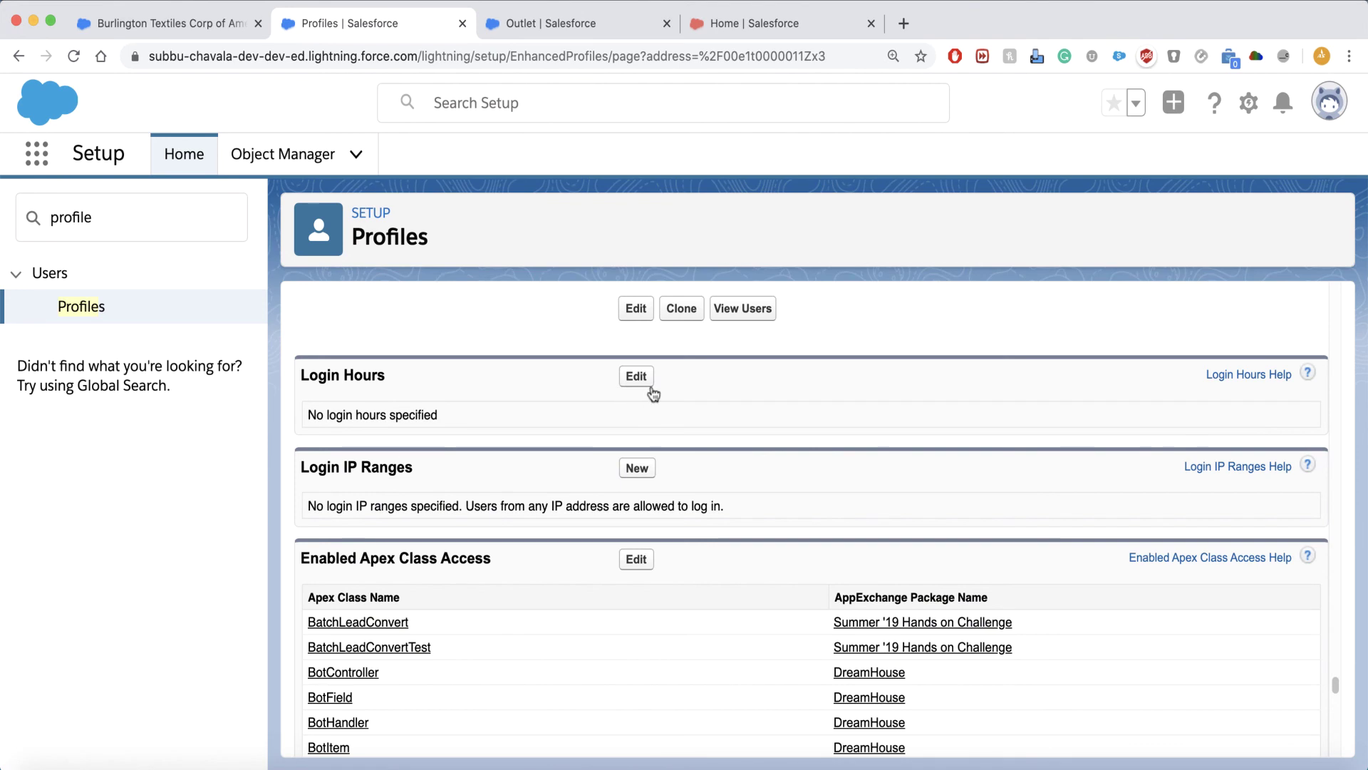
click(640, 377)
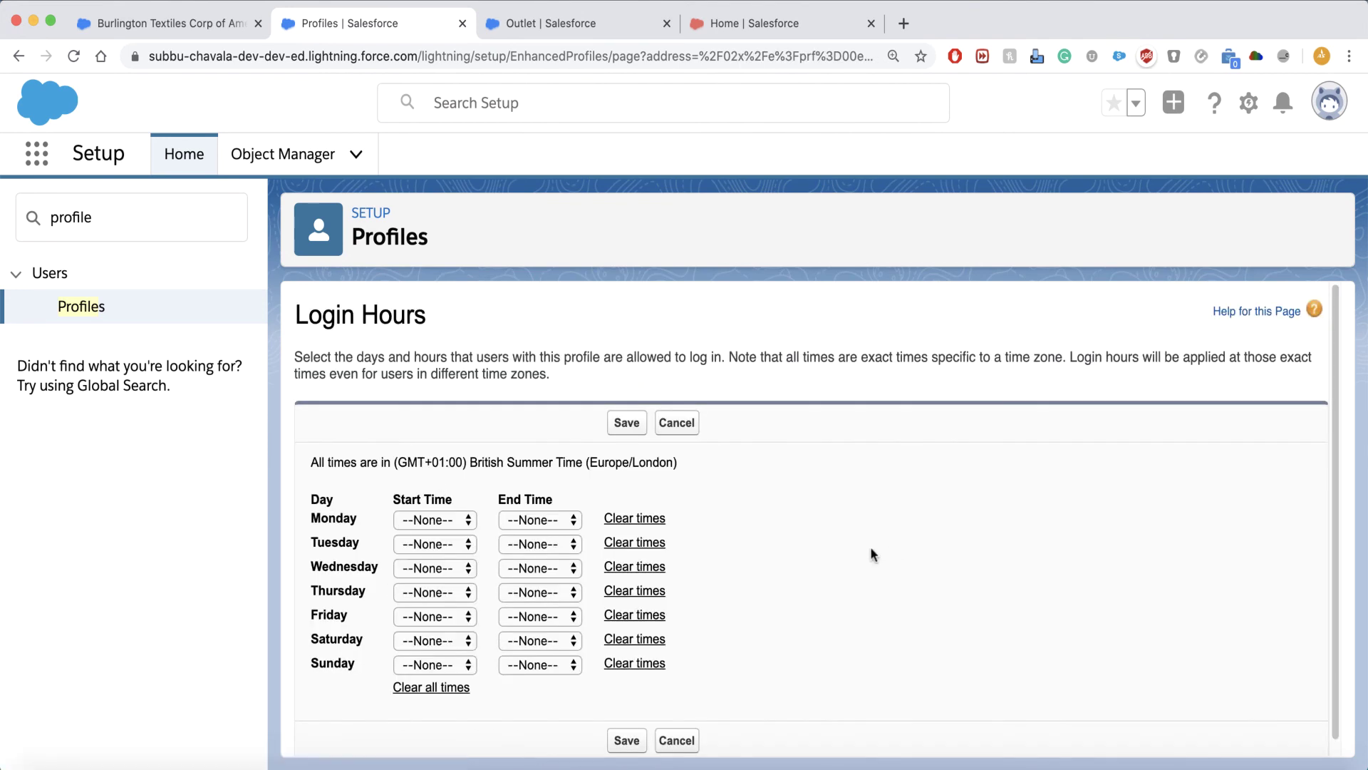